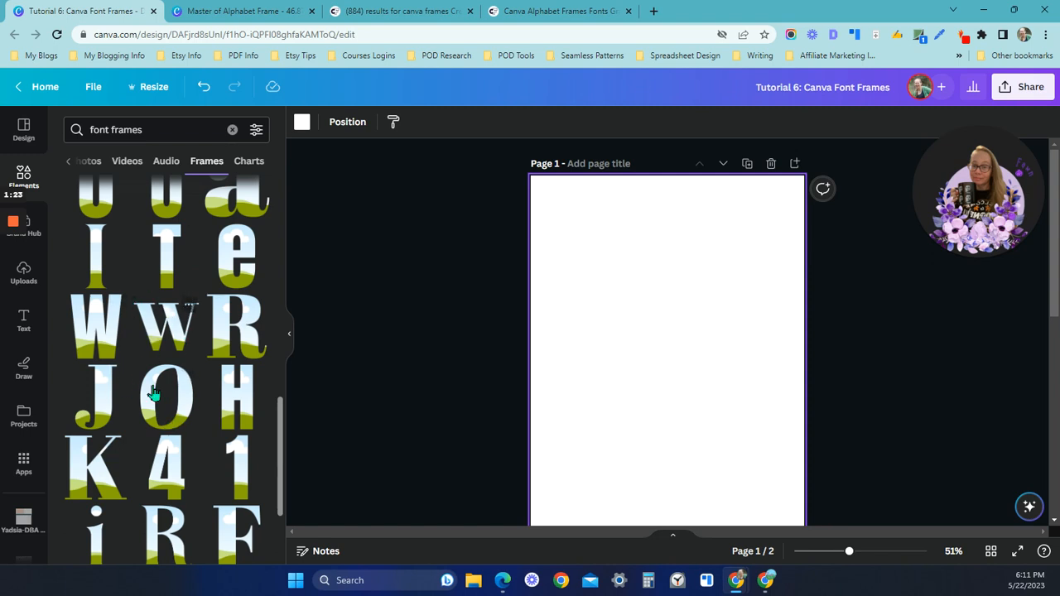
Switch to the Creative Fabrica search page and search for "canva alphabet frame"
scroll(157, 447, "down", 4)
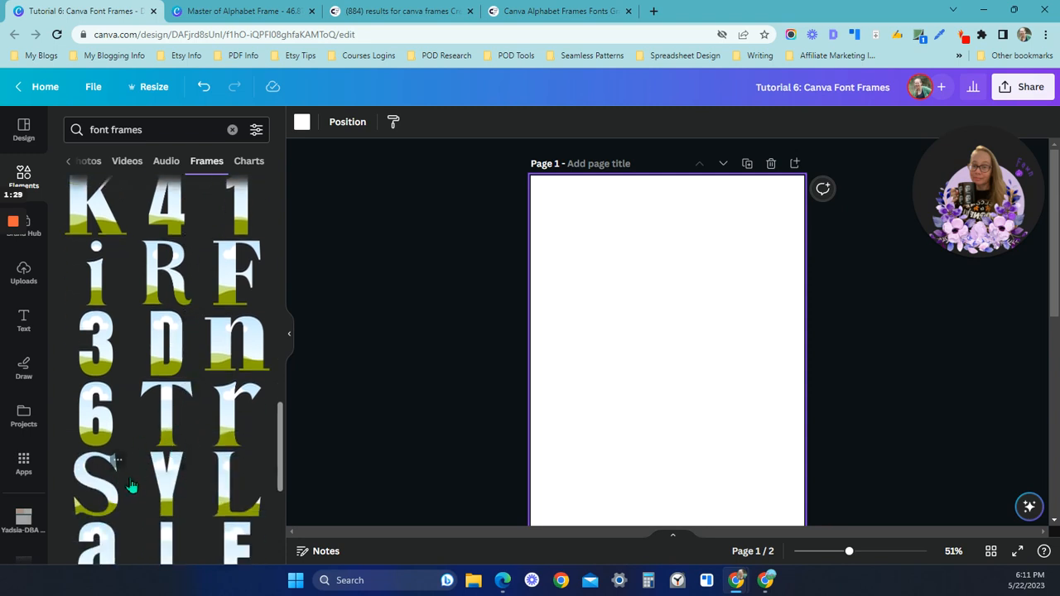
scroll(175, 456, "down", 1)
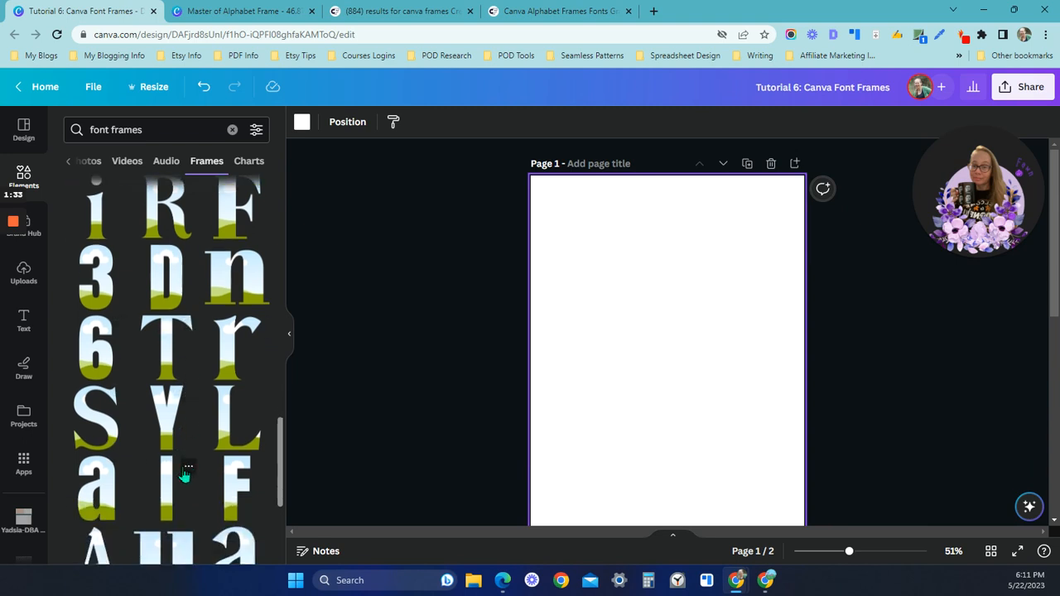
left_click(404, 11)
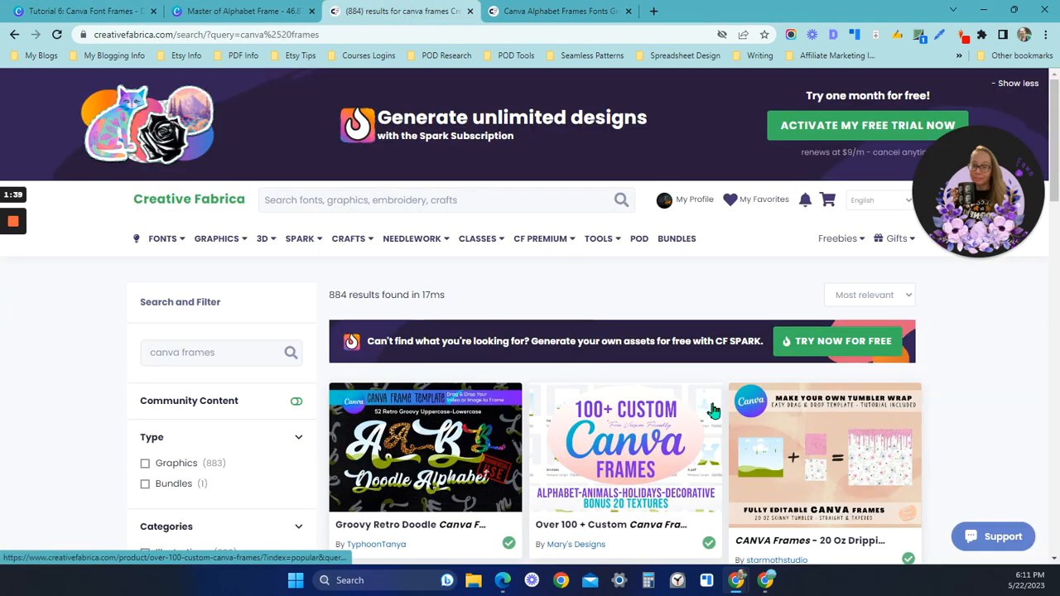
left_click(355, 200)
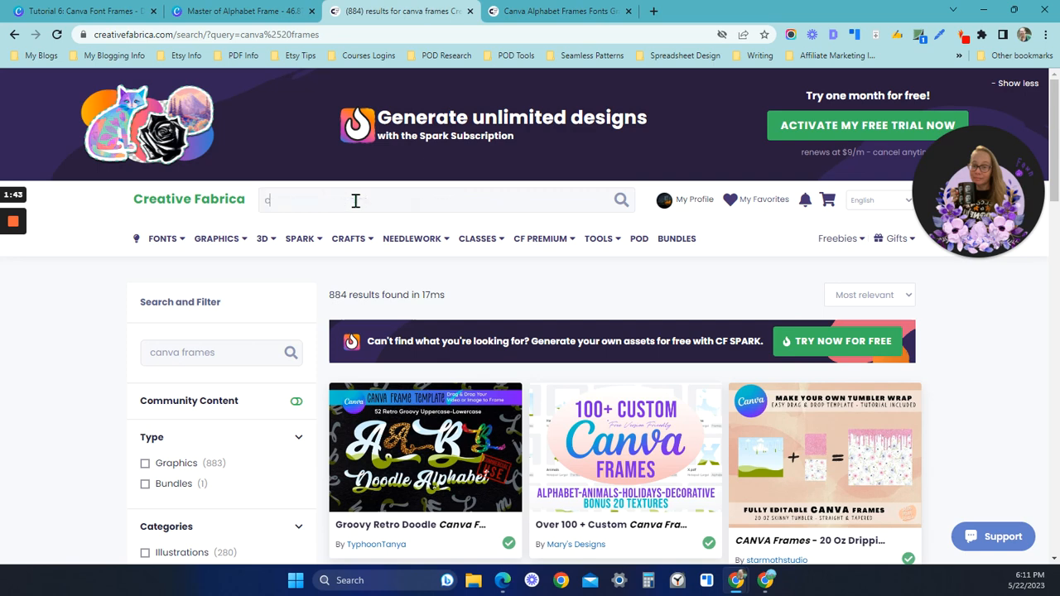
type("canva")
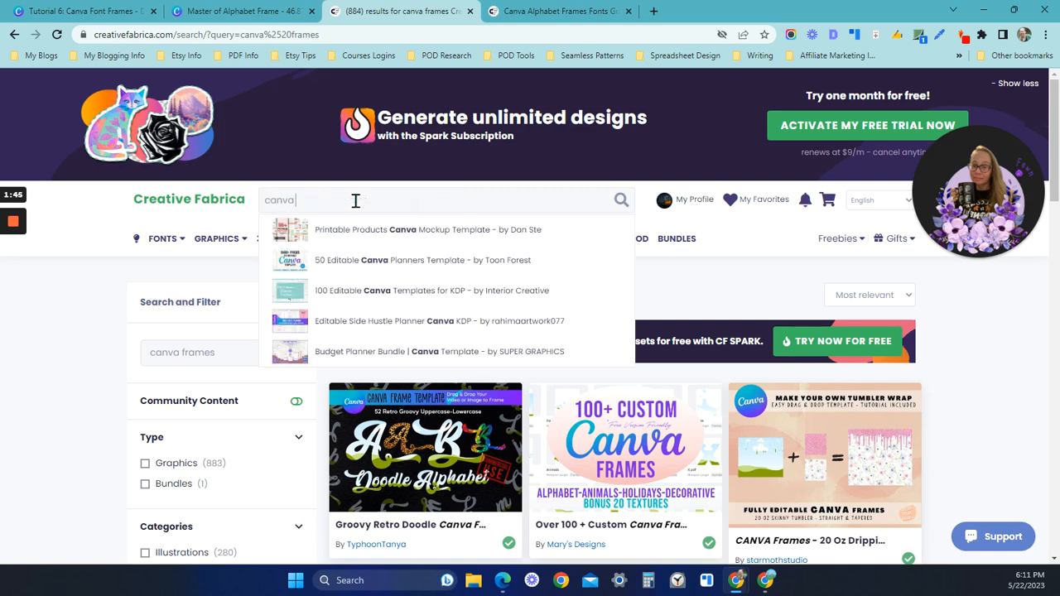
type(" alpha")
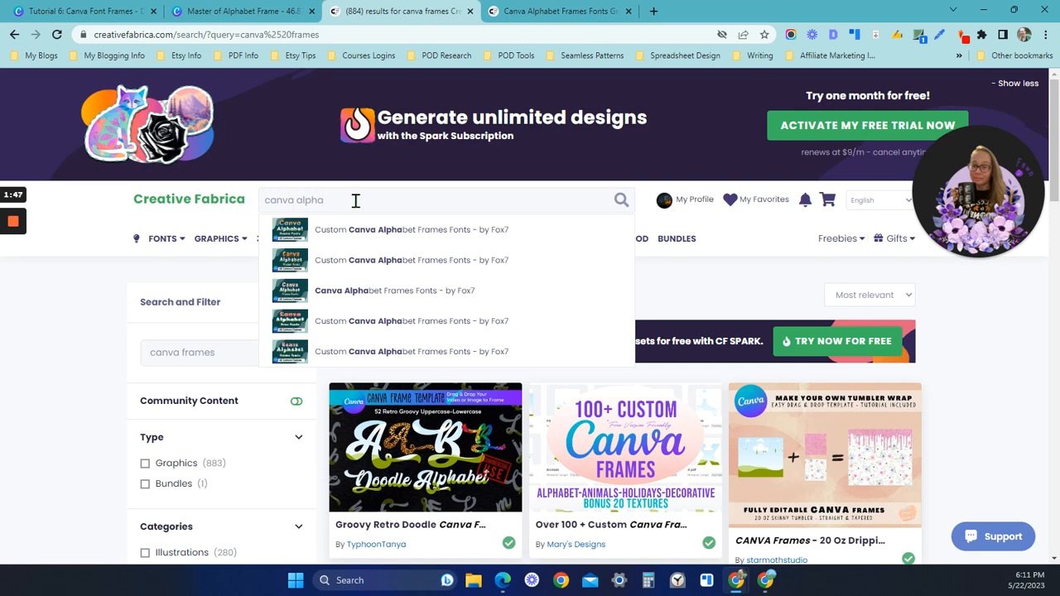
type("bet frame")
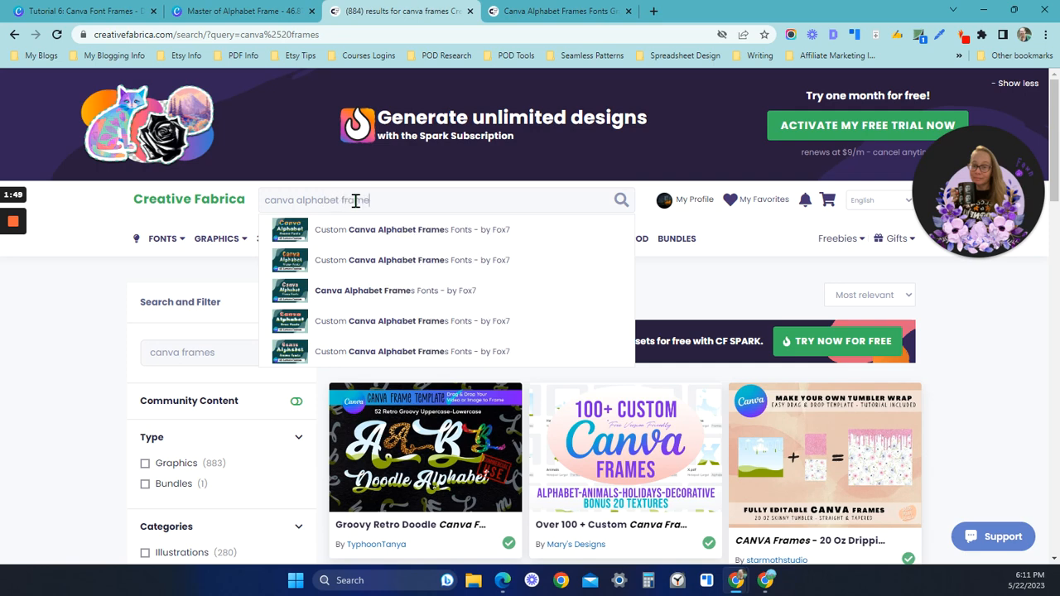
key("Return")
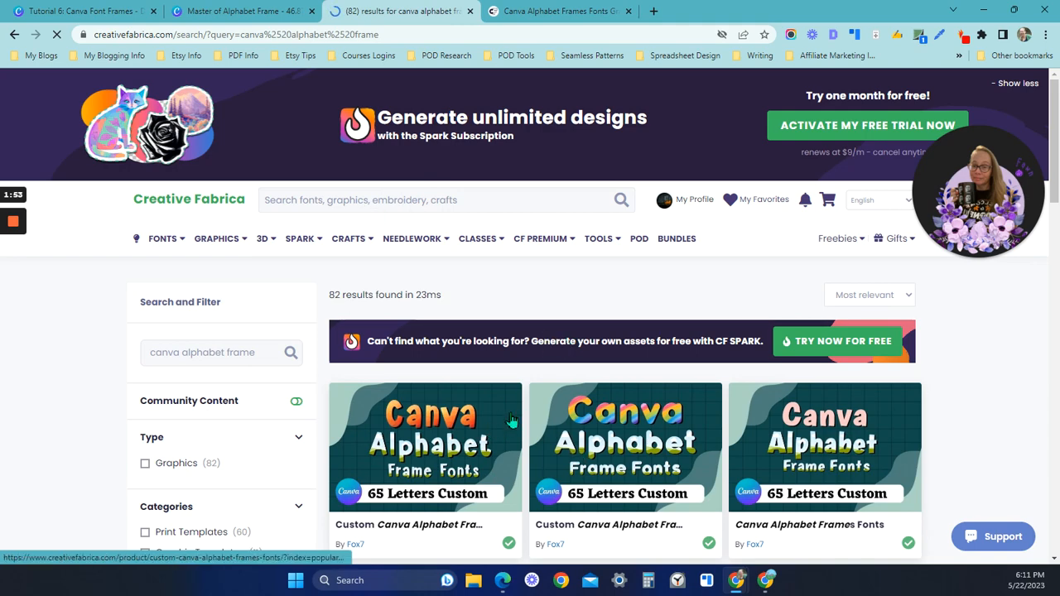
Look through the alphabet frame search results and switch to the Canva Alphabet Frames Fonts product page
scroll(503, 406, "down", 2)
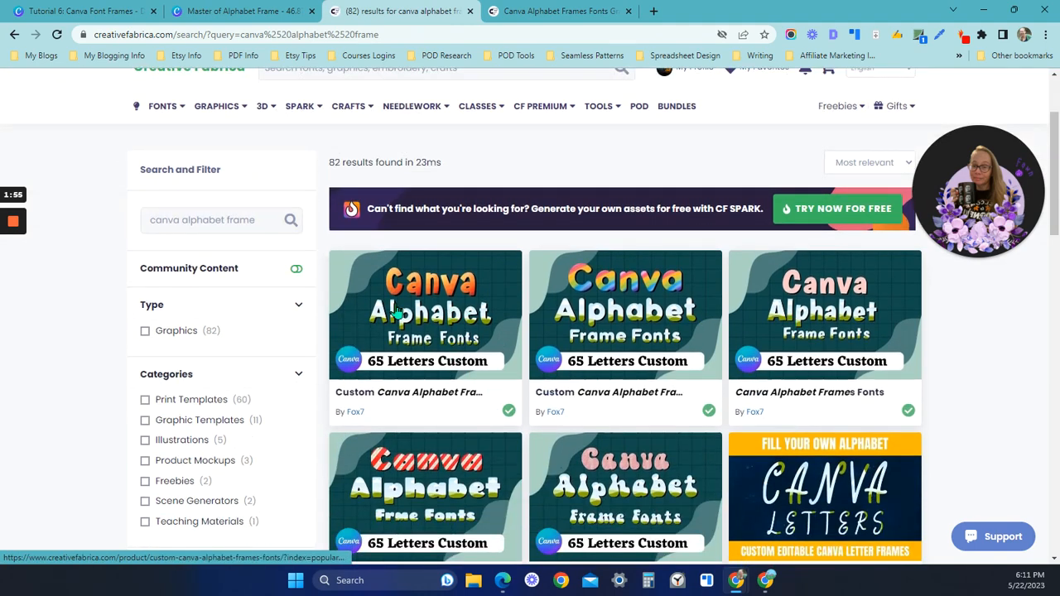
scroll(610, 325, "down", 3)
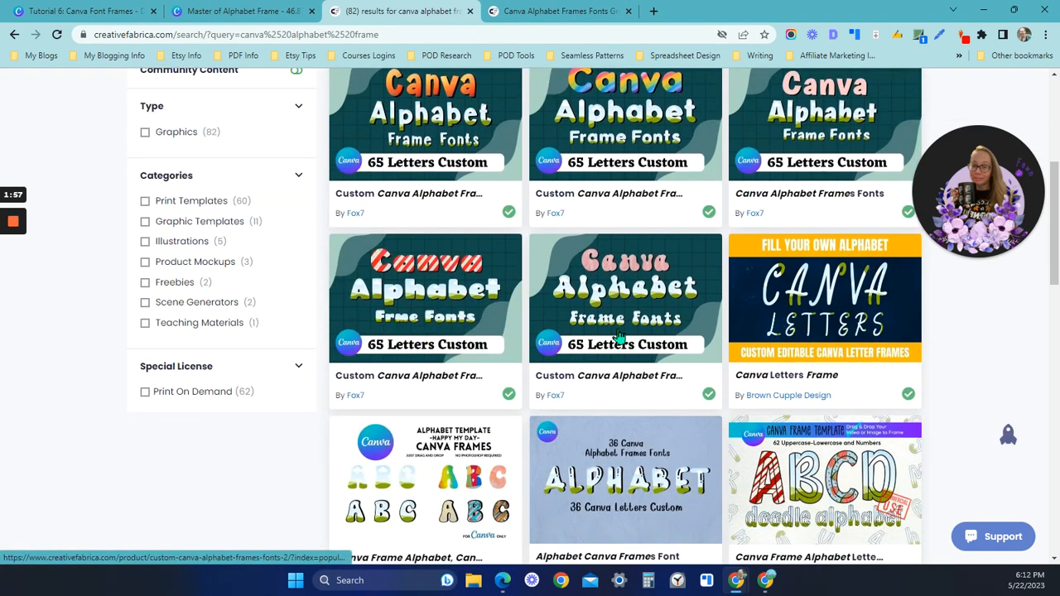
scroll(614, 421, "up", 2)
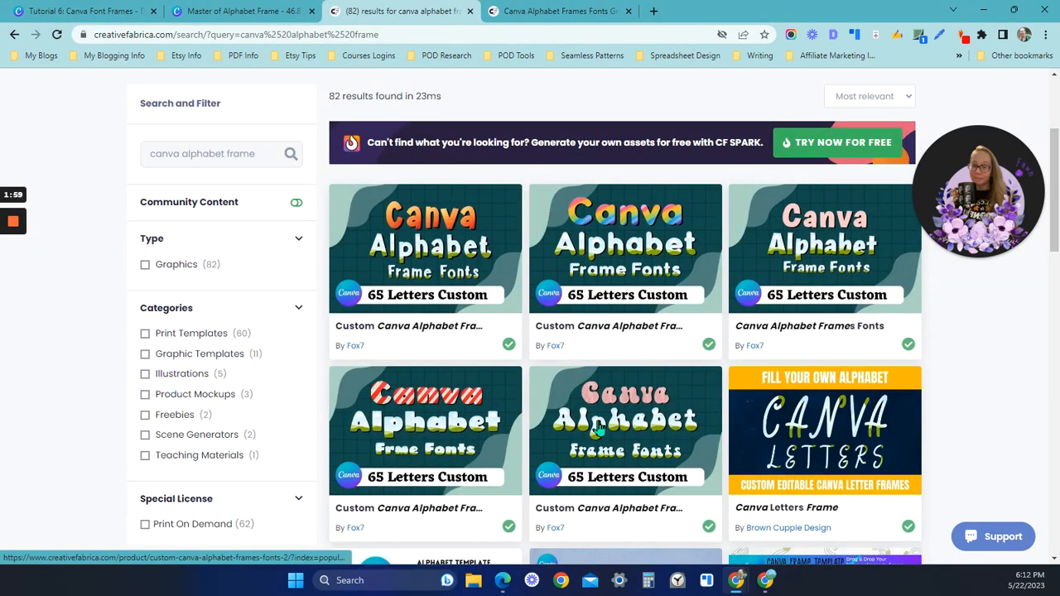
scroll(598, 427, "up", 1)
scroll(514, 399, "up", 1)
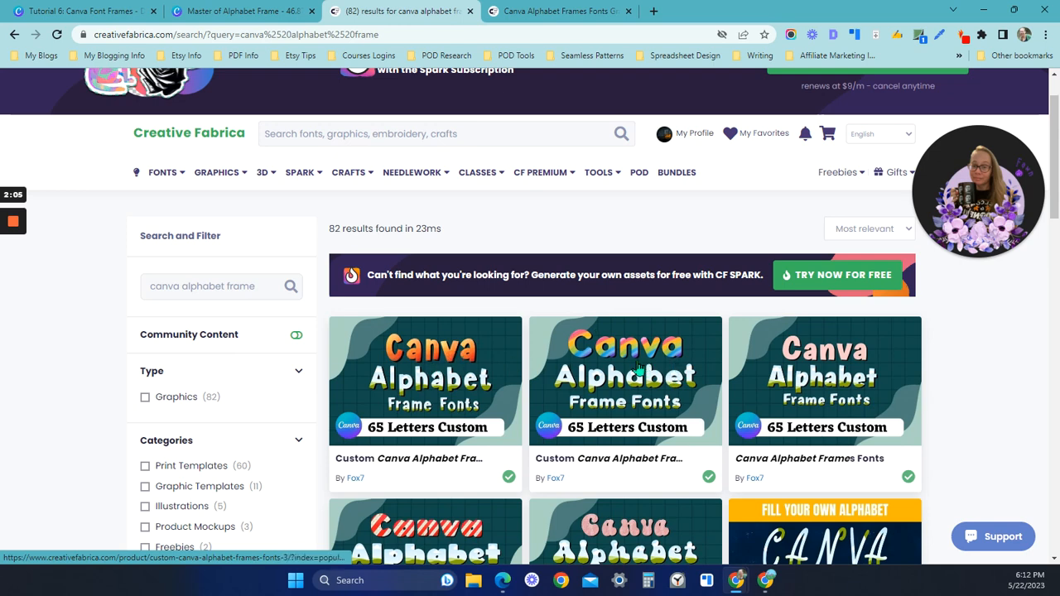
scroll(639, 369, "down", 1)
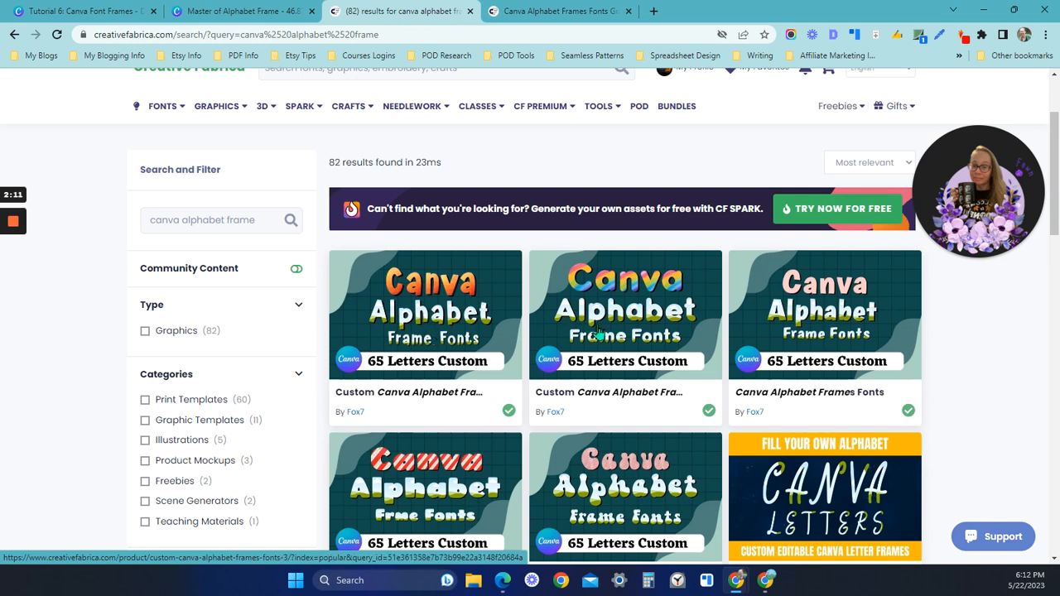
scroll(602, 326, "up", 2)
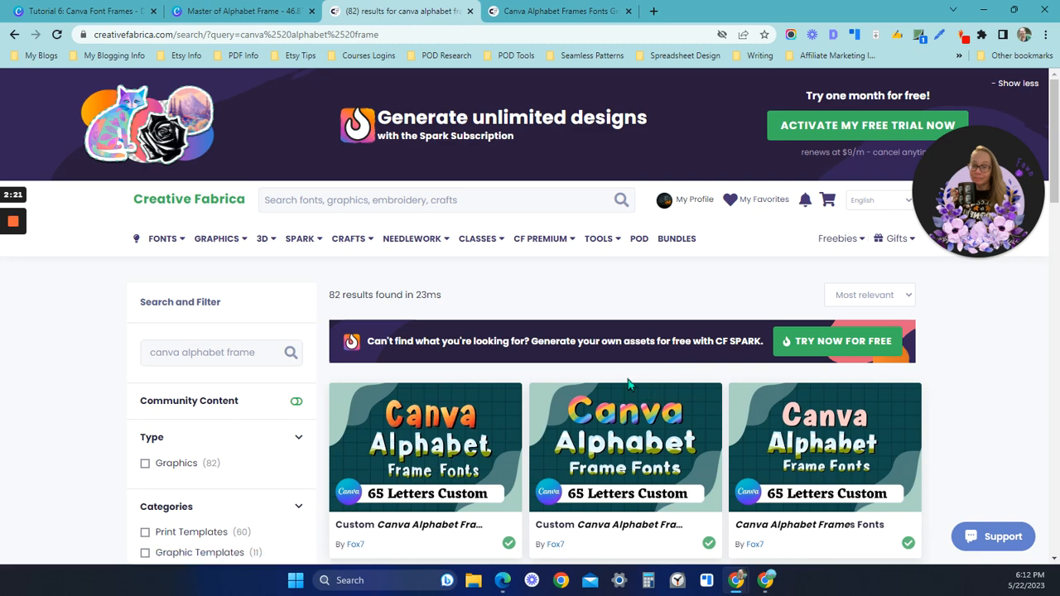
left_click(556, 10)
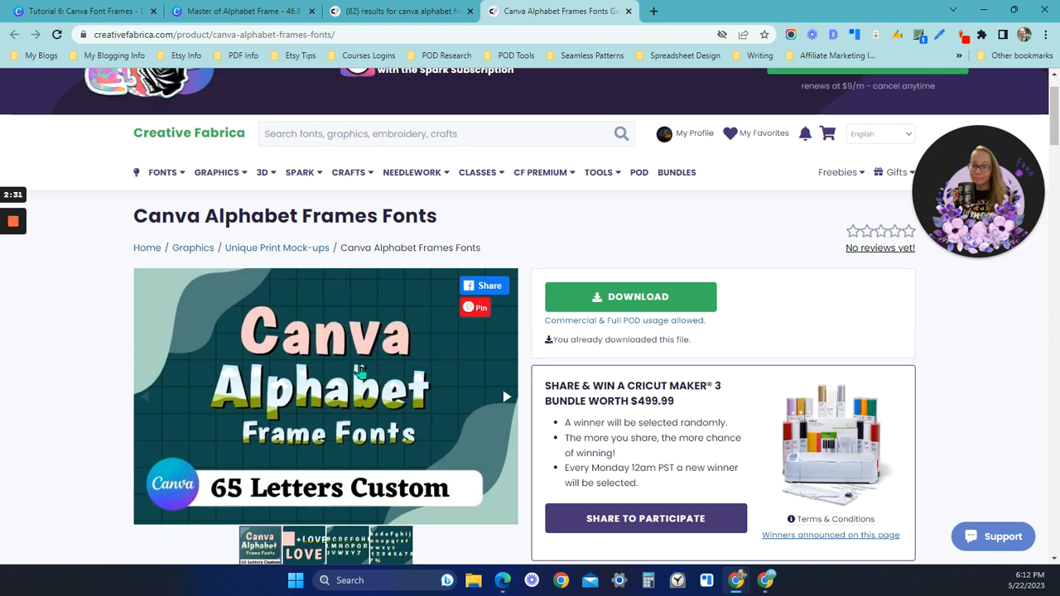
Switch to the Master of Alphabet Frame design and select all its letter, number and symbol frames
left_click(243, 8)
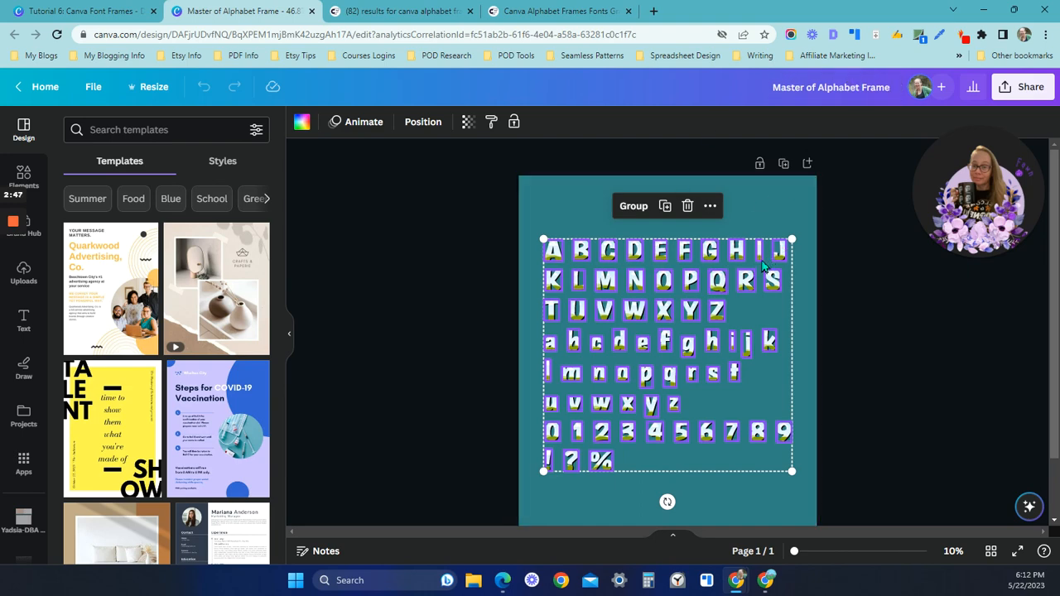
left_click(568, 205)
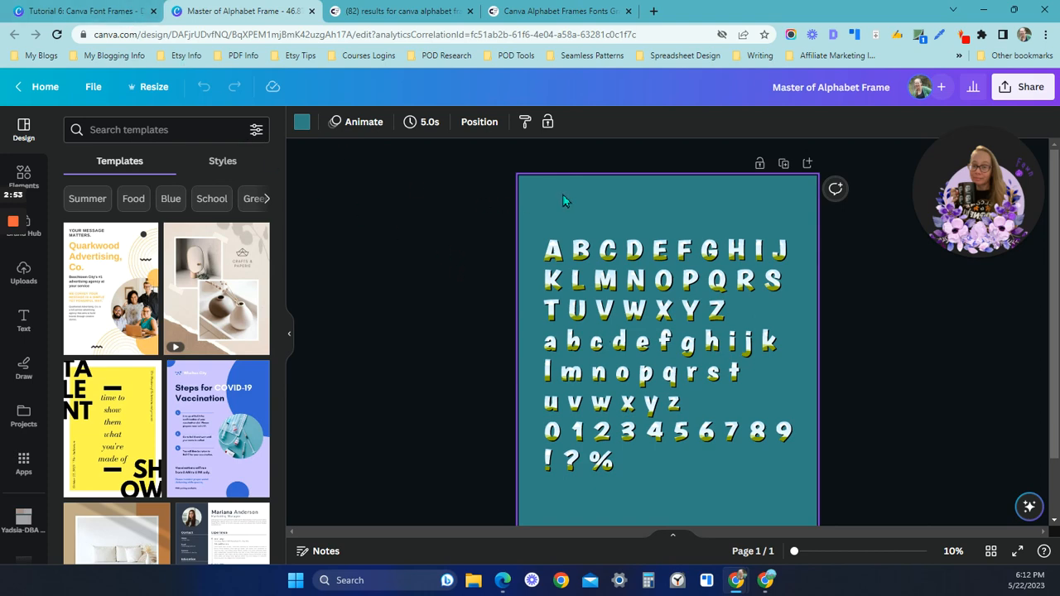
left_click_drag(563, 194, 794, 485)
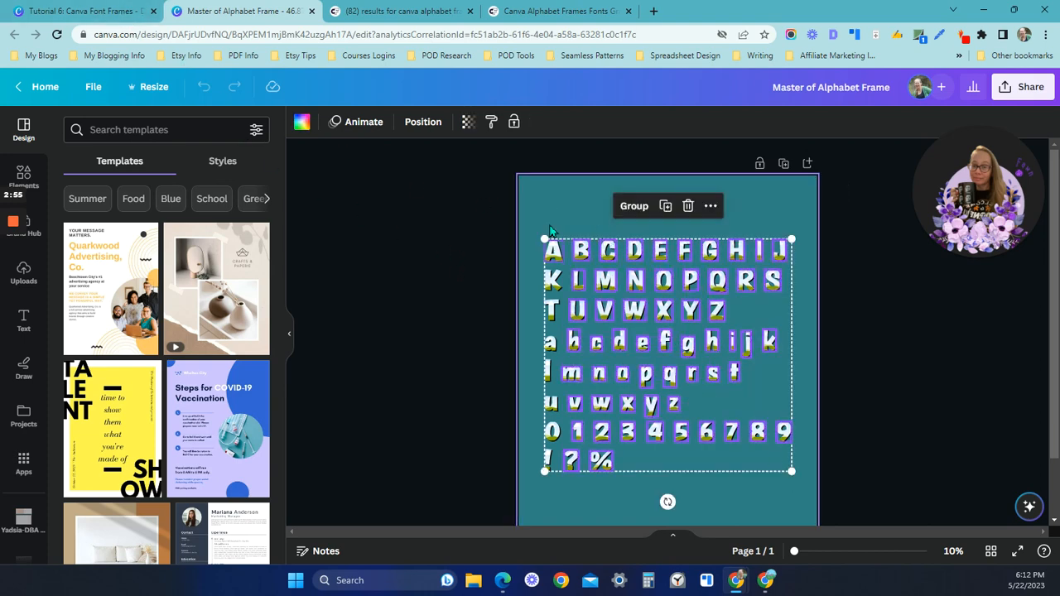
left_click(558, 216)
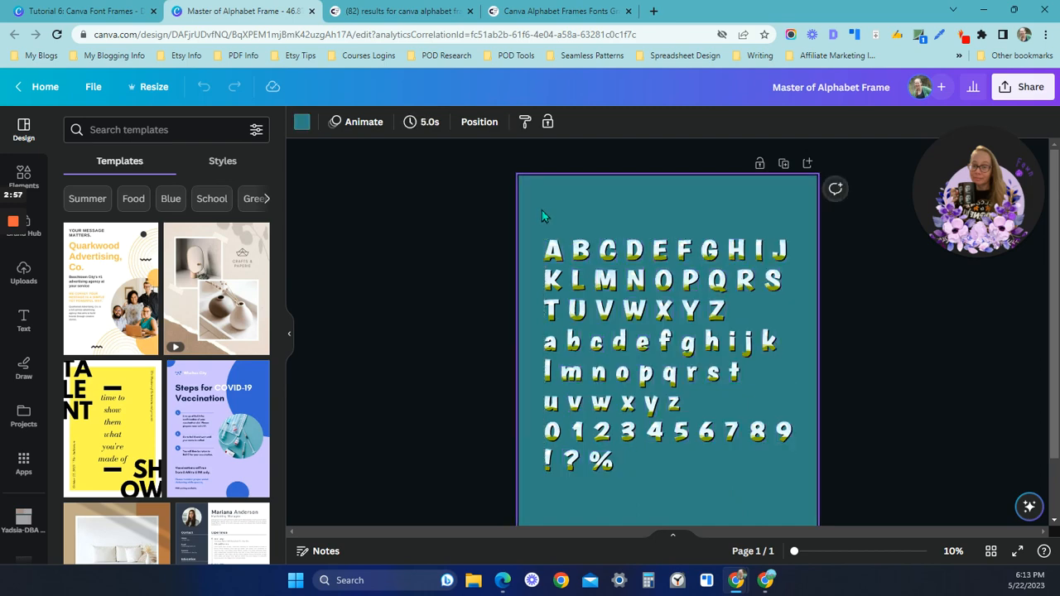
left_click_drag(543, 208, 804, 504)
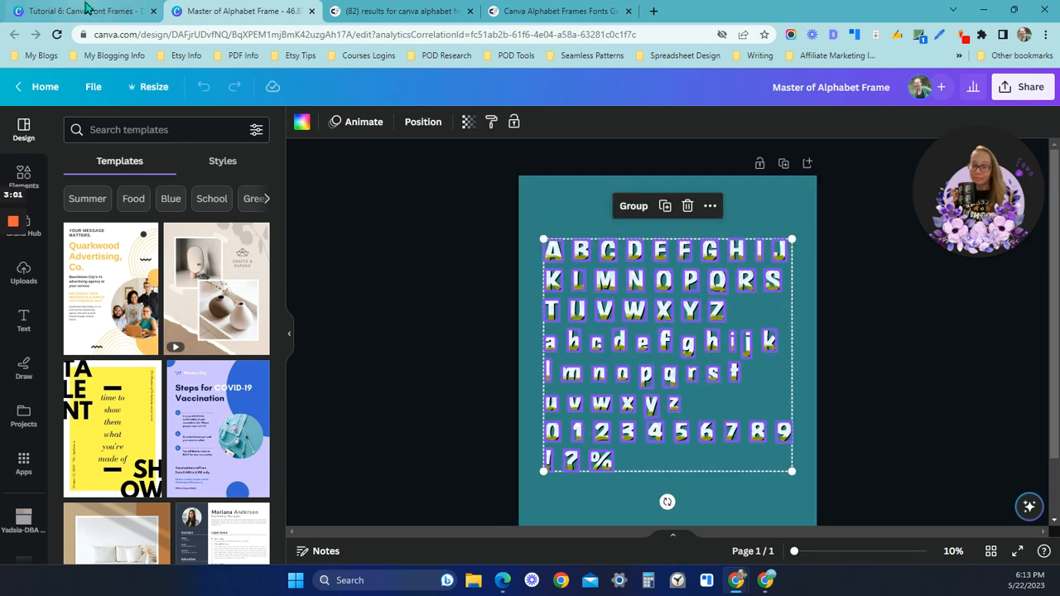
Return to the Tutorial 6: Canva Font Frames design and examine the blank page 1 and the alphabet frames on page 2
left_click(83, 10)
scroll(705, 450, "down", 2)
scroll(705, 449, "down", 3)
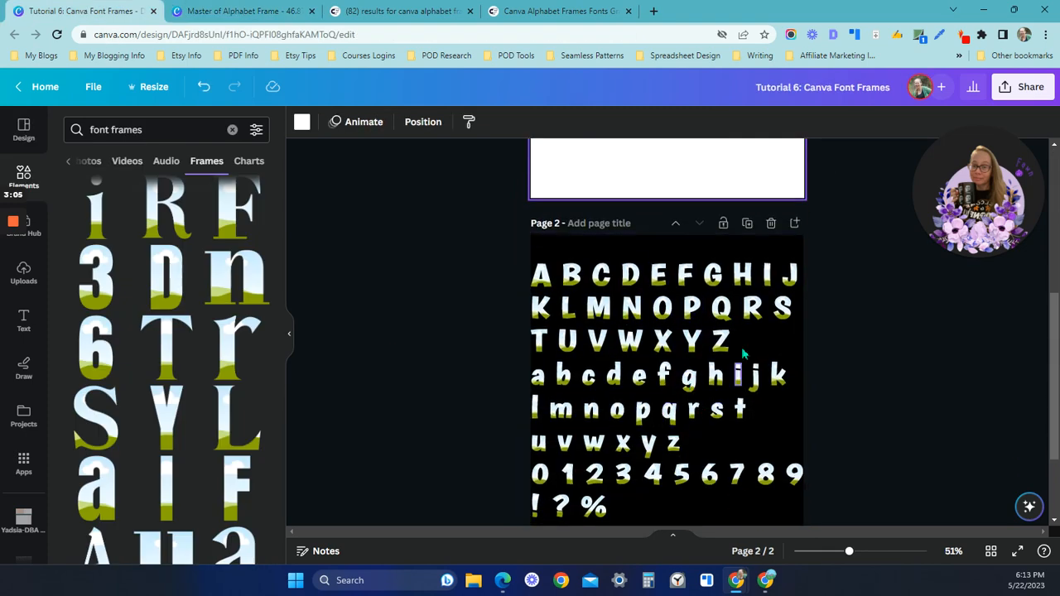
scroll(688, 357, "up", 5)
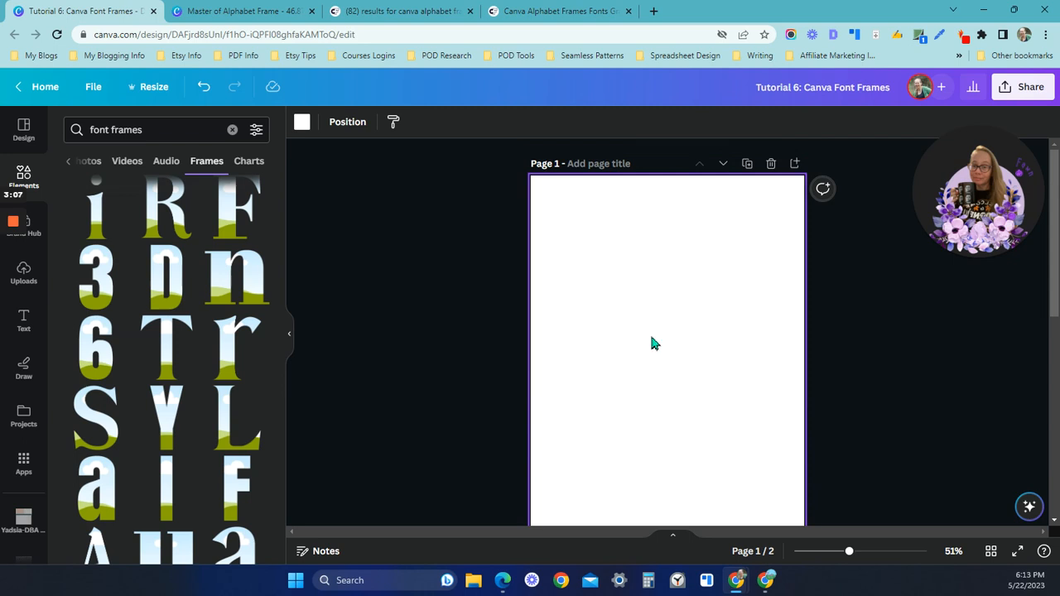
scroll(651, 337, "down", 1)
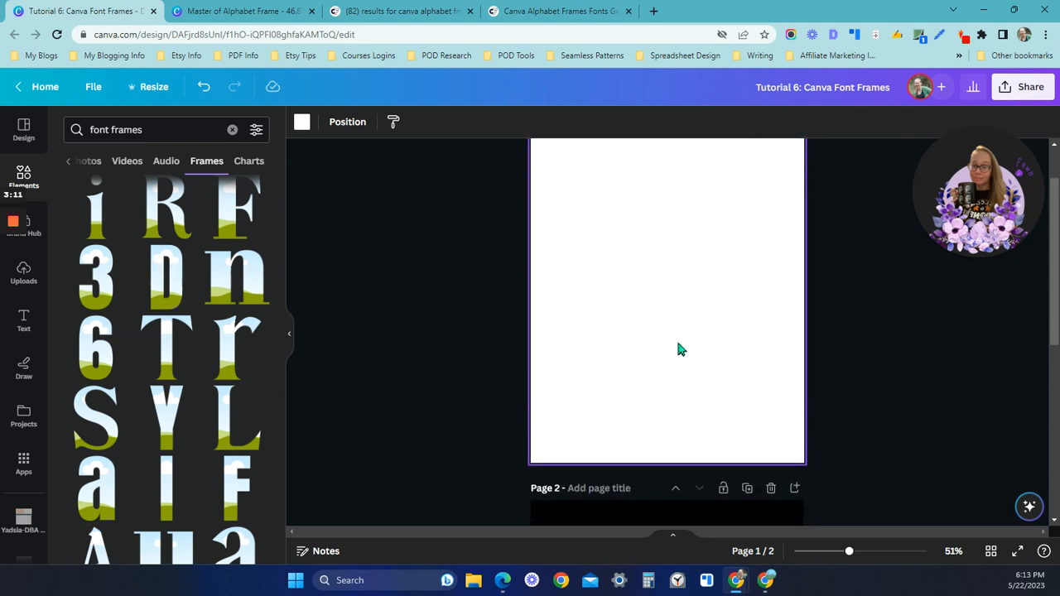
scroll(677, 349, "down", 2)
scroll(667, 447, "down", 1)
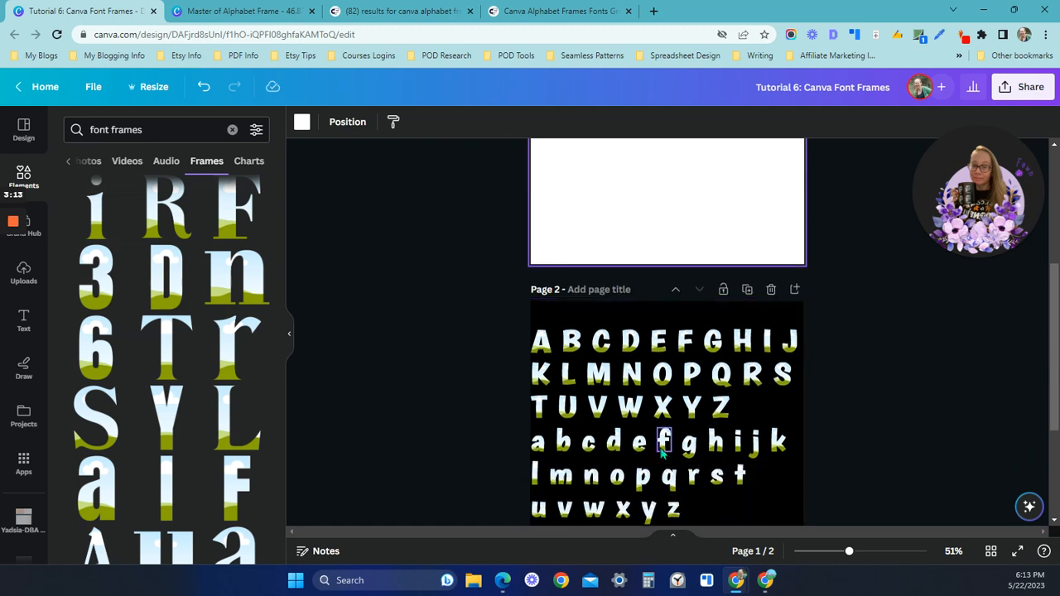
Copy the uppercase P frame from page 2 onto the blank page 1
left_click(692, 374)
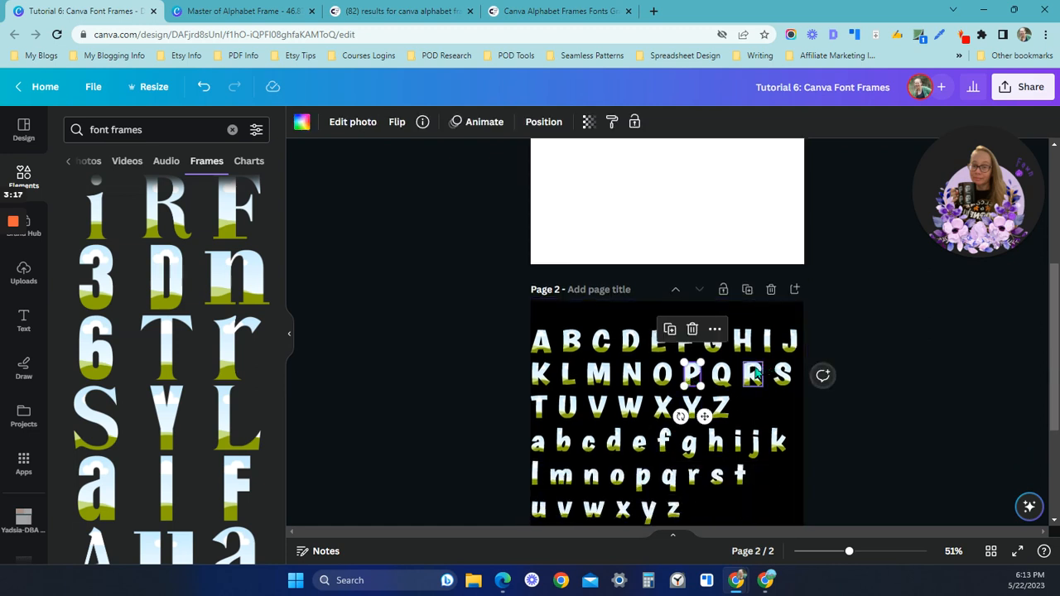
left_click(649, 202)
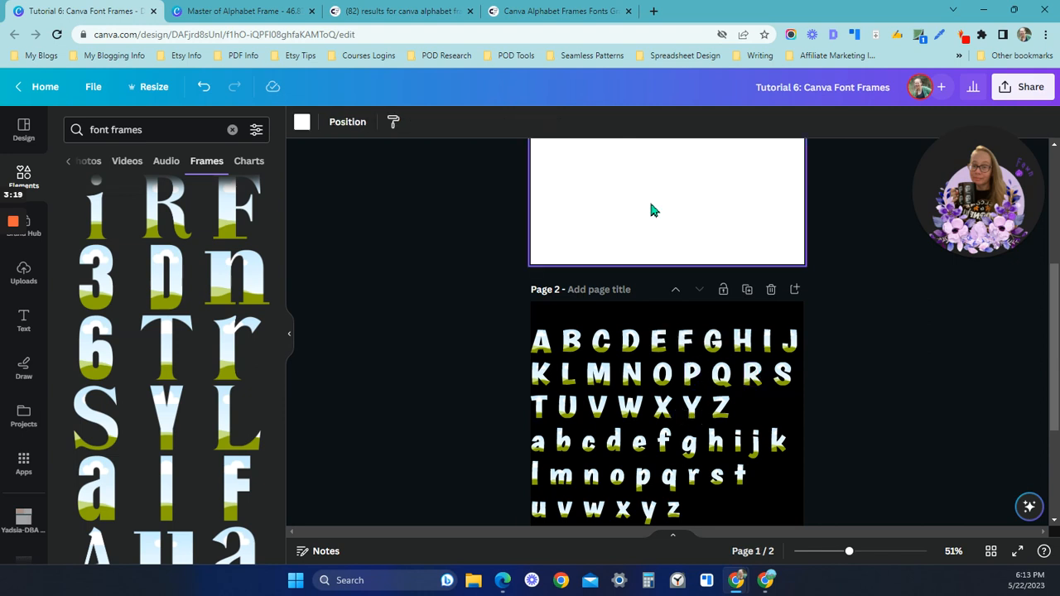
left_click(667, 331)
left_click_drag(681, 374, 633, 201)
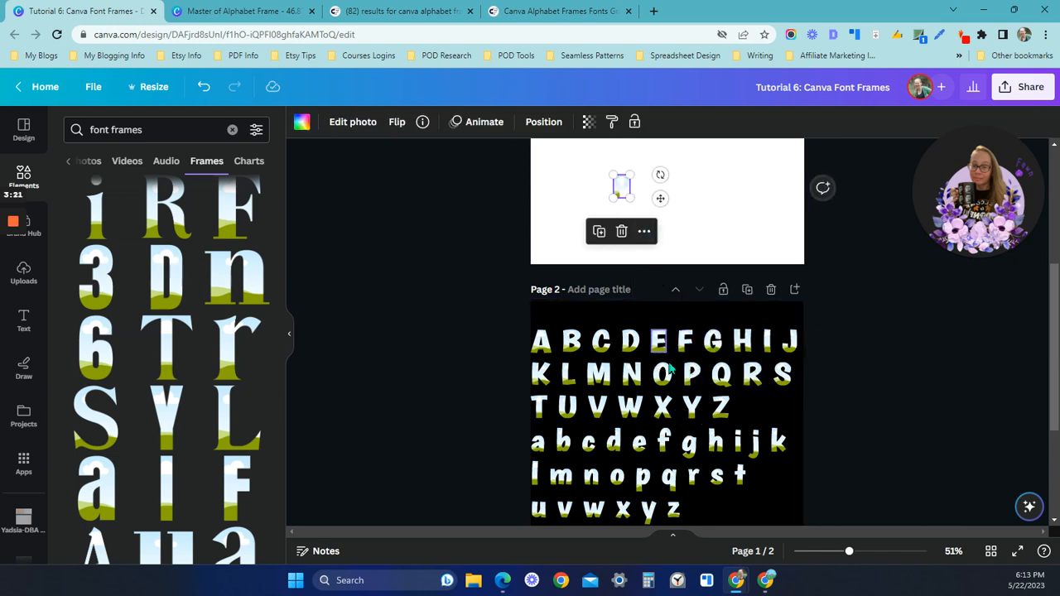
Copy the uppercase L frame from page 2 and place it directly after the P on page 1
left_click(569, 377)
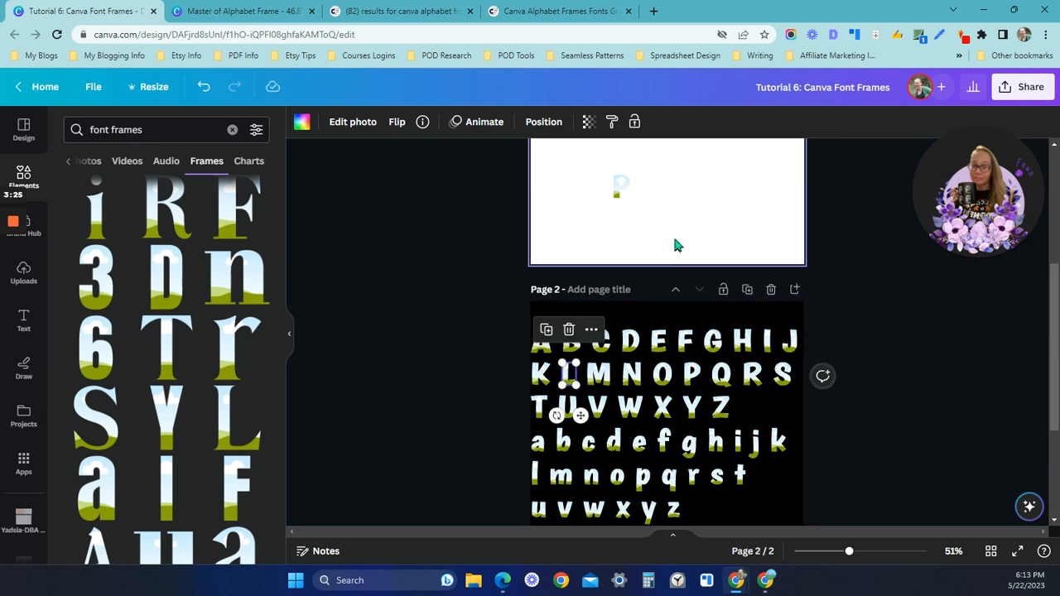
left_click(671, 197)
key("ctrl+v")
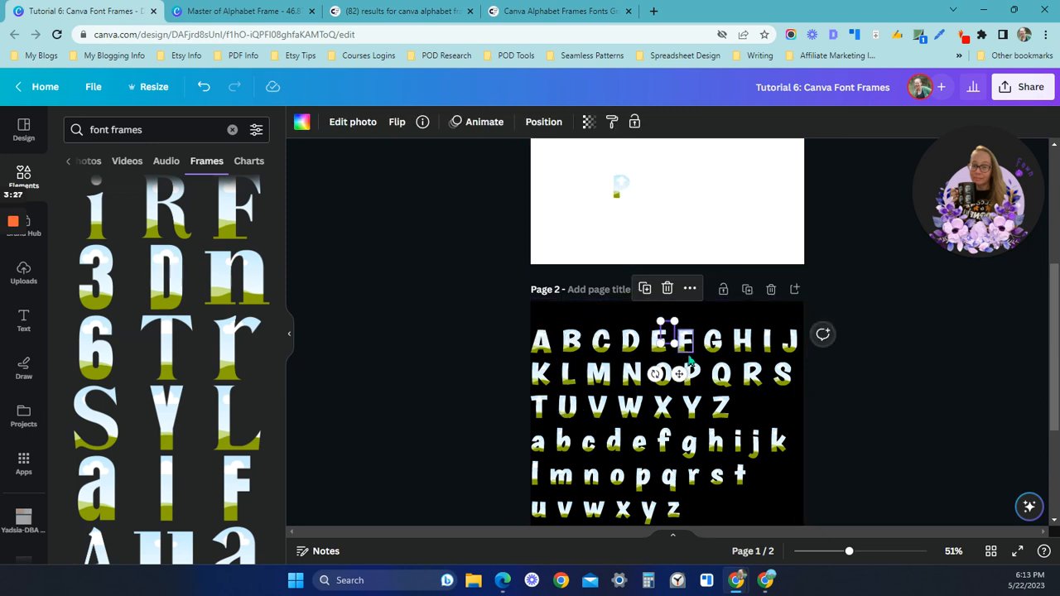
left_click_drag(679, 374, 655, 236)
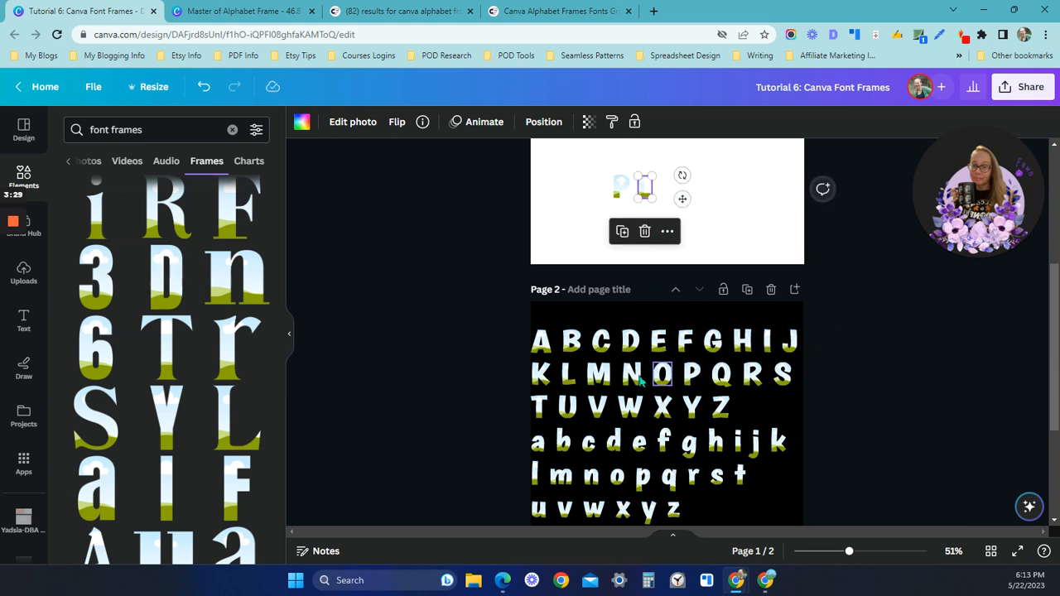
Place copies of the uppercase A and N frames after the L on page 1 to spell PLAN
left_click(547, 344)
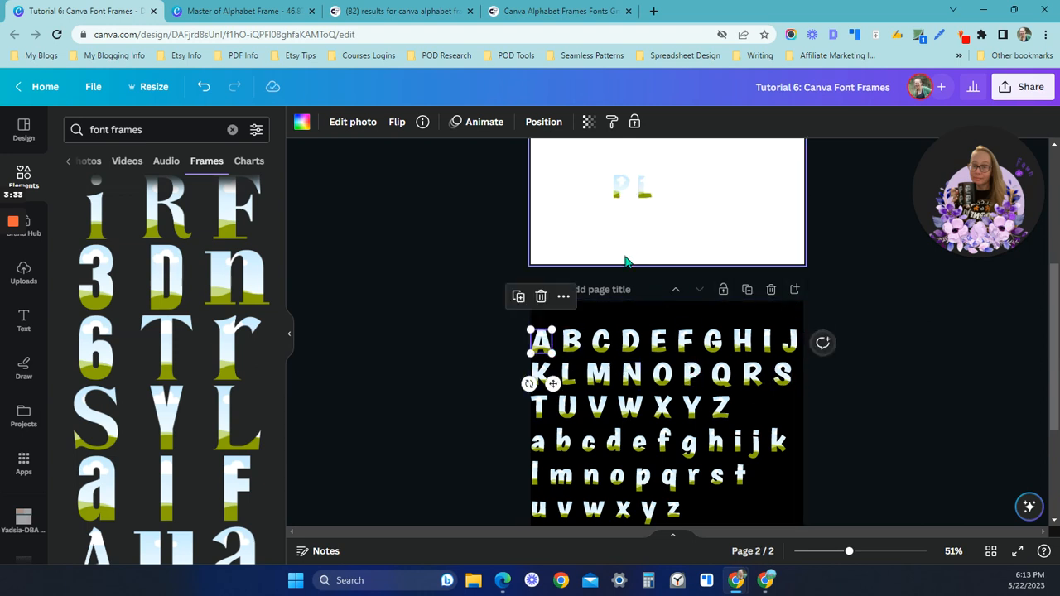
left_click_drag(554, 384, 683, 226)
left_click(632, 373)
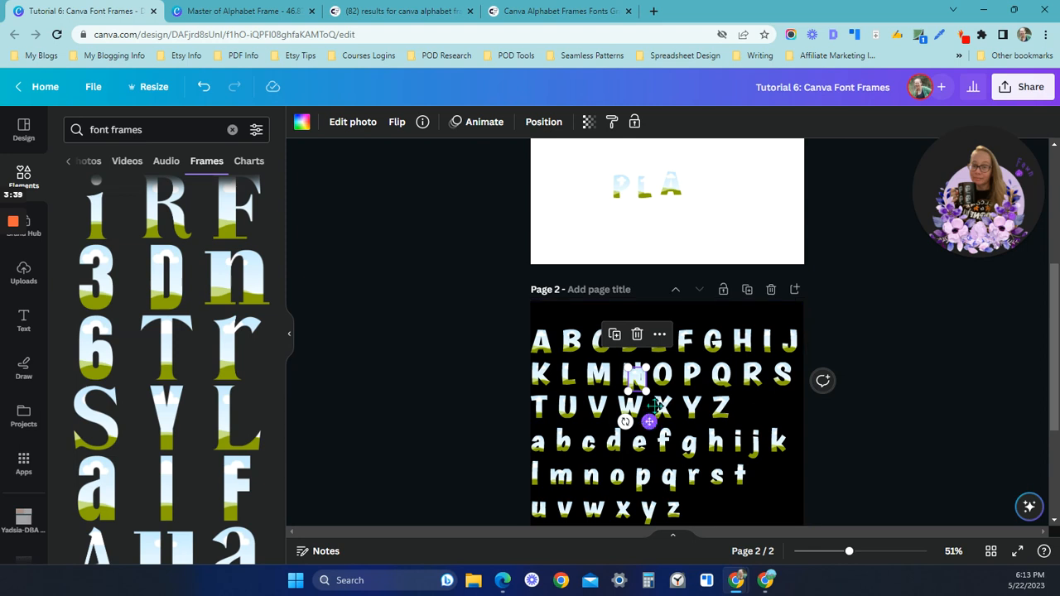
left_click_drag(644, 416, 703, 232)
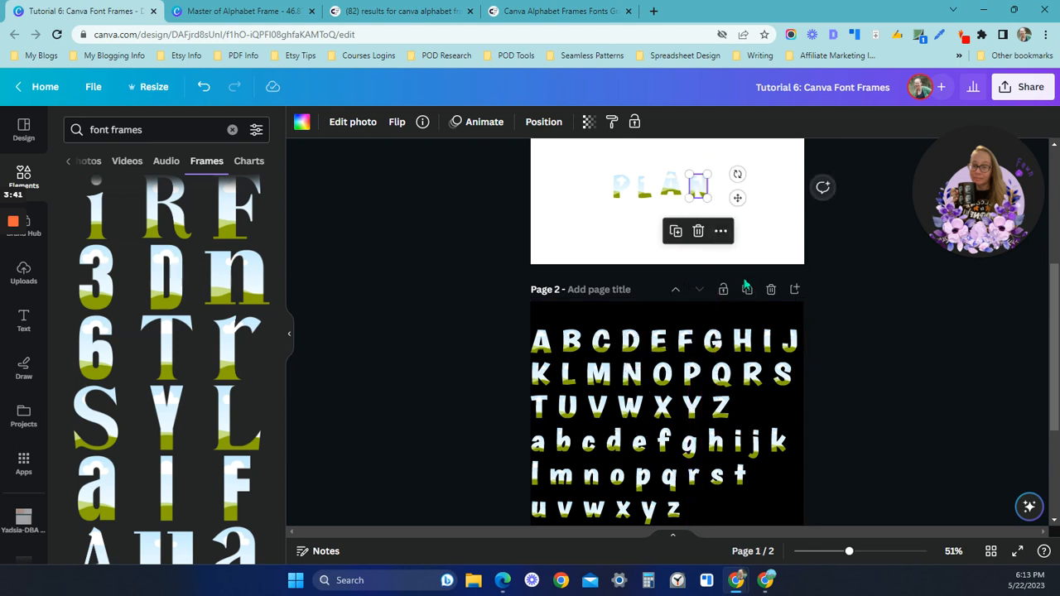
Duplicate the N frame on page 1 and place a copy of the uppercase E frame after the second N
key("ctrl+d")
left_click_drag(711, 194, 731, 189)
left_click(658, 339)
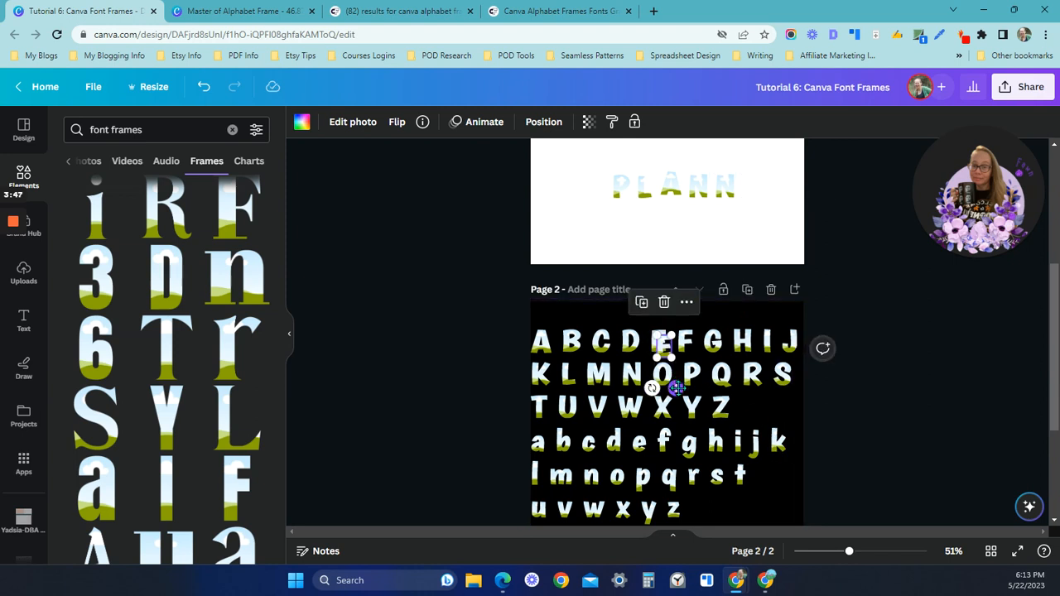
left_click_drag(670, 383, 761, 226)
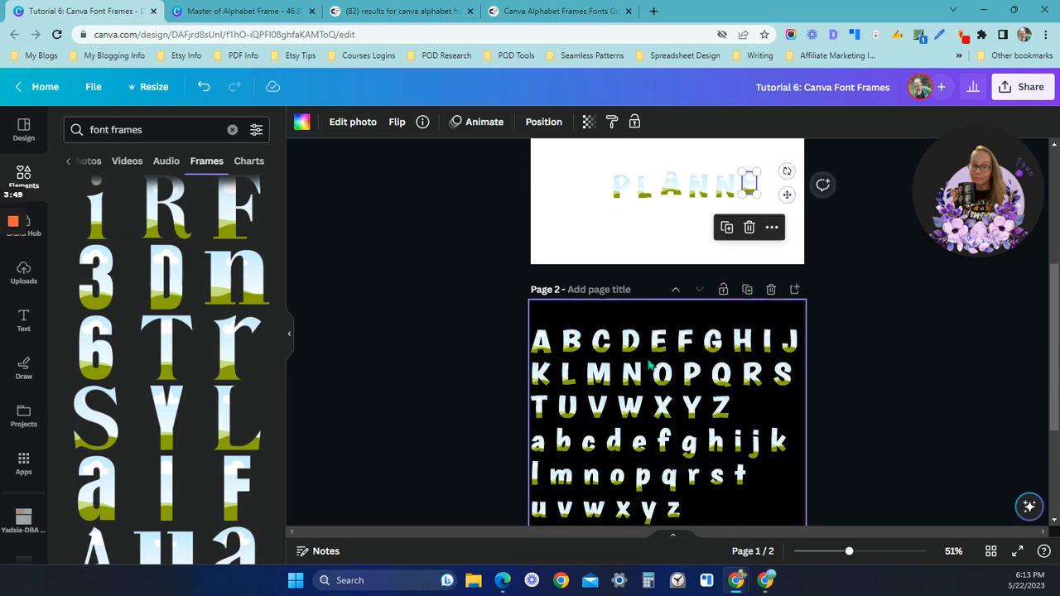
Copy the uppercase R frame from page 2 and place it after the E on page 1 to complete PLANNER
left_click(754, 375)
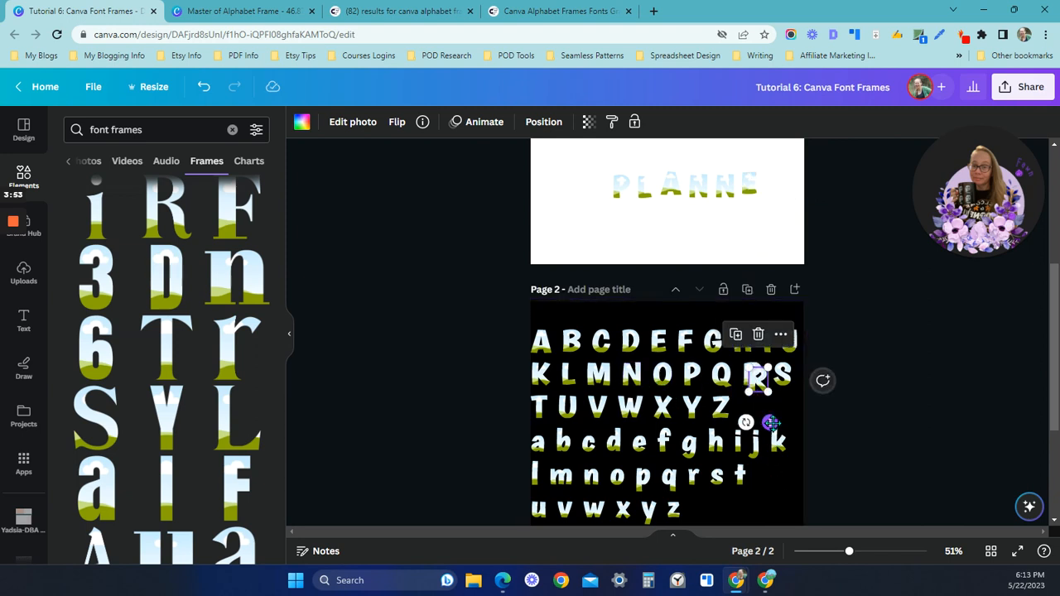
left_click_drag(770, 424, 786, 231)
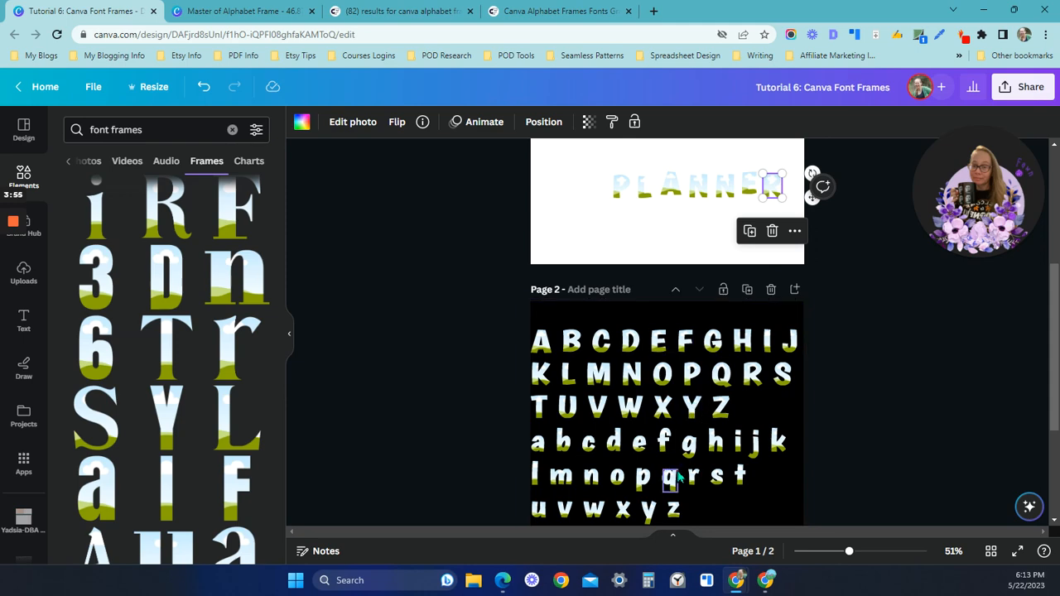
scroll(654, 414, "up", 3)
scroll(584, 290, "up", 2)
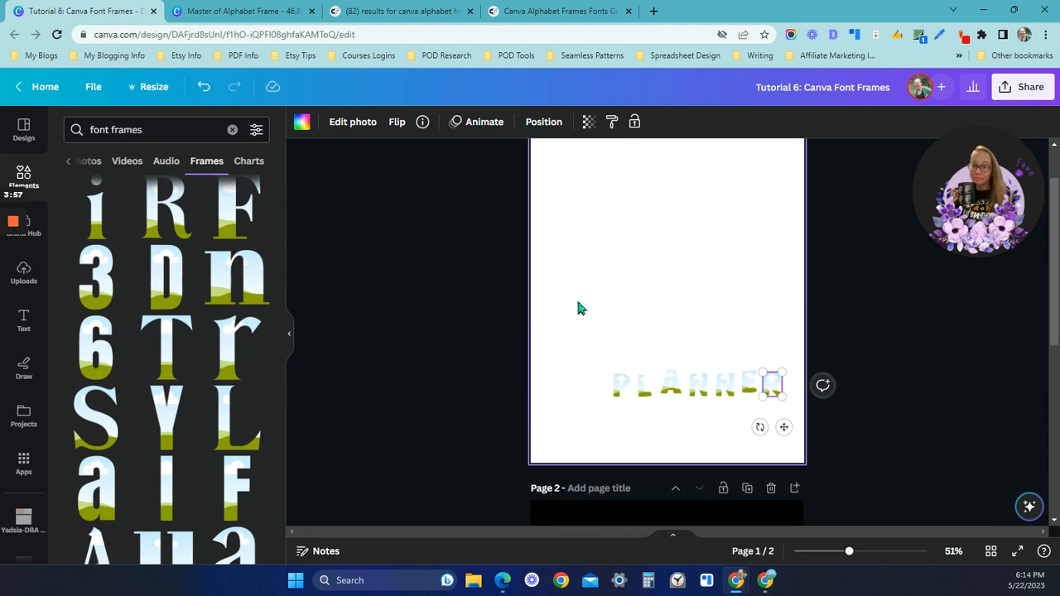
left_click(617, 414)
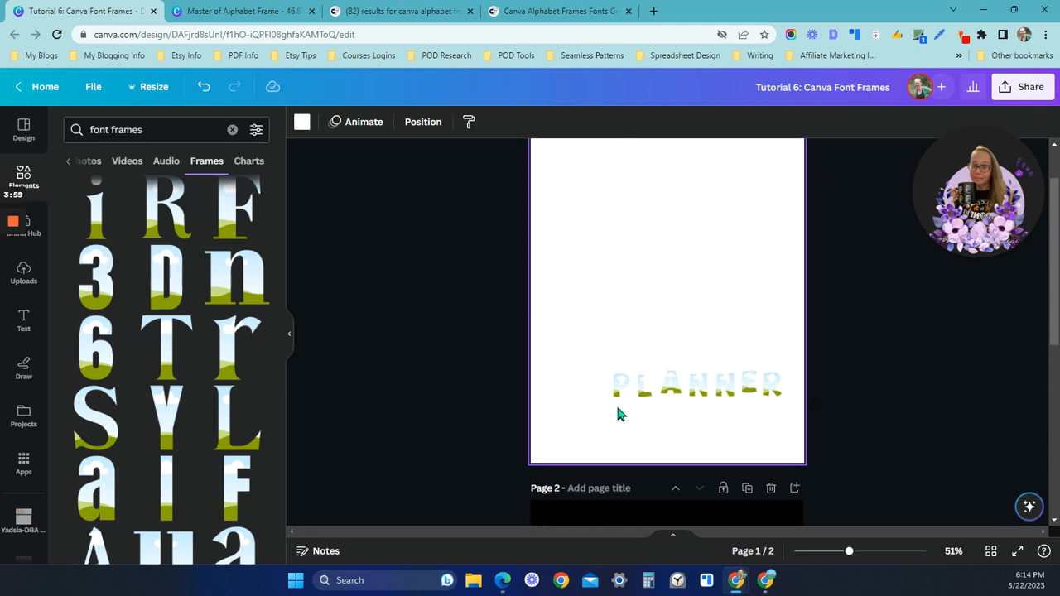
Add a blank page ahead of the PLANNER page and fill its background with the uploaded sheet-music image with corner roses
scroll(727, 308, "up", 2)
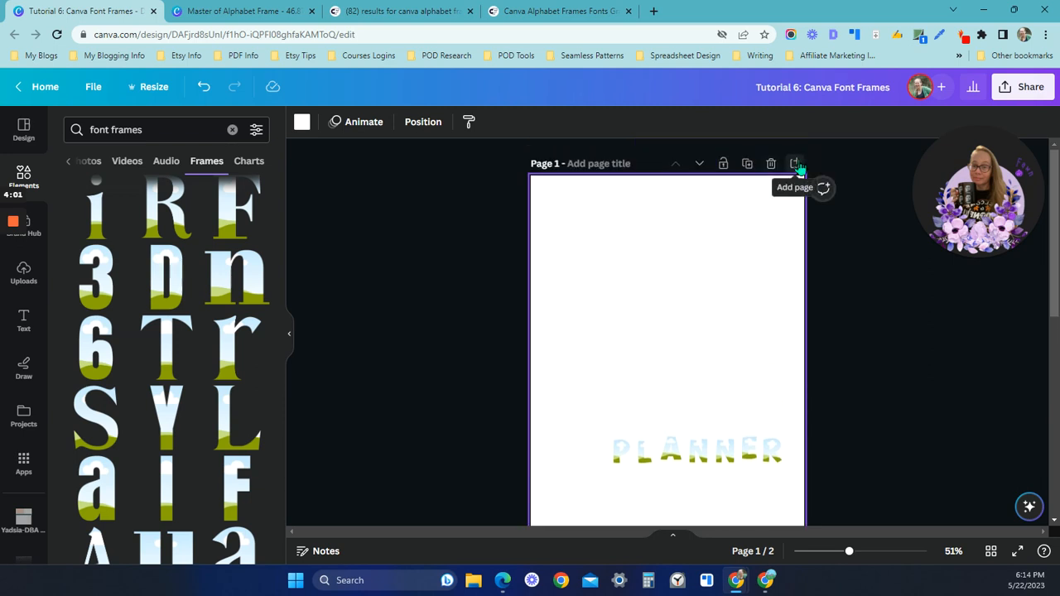
left_click(795, 163)
left_click(700, 166)
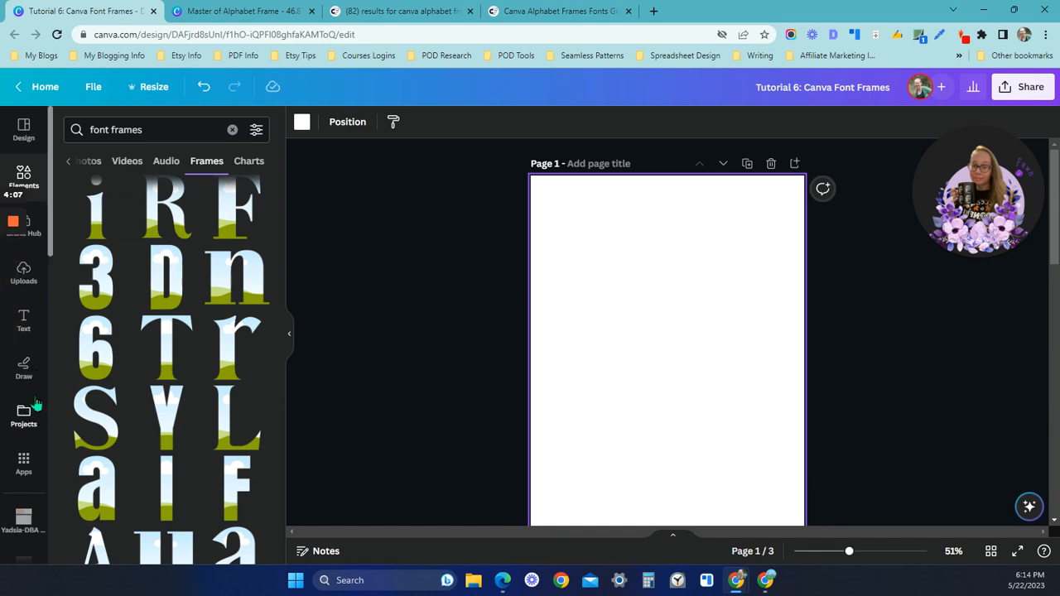
left_click(24, 273)
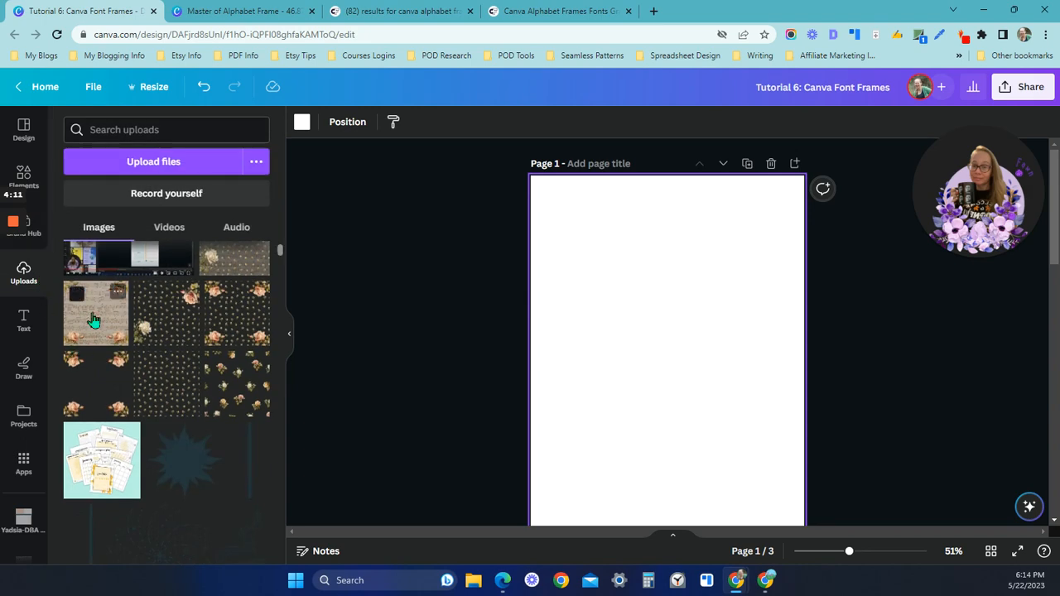
left_click_drag(93, 315, 537, 322)
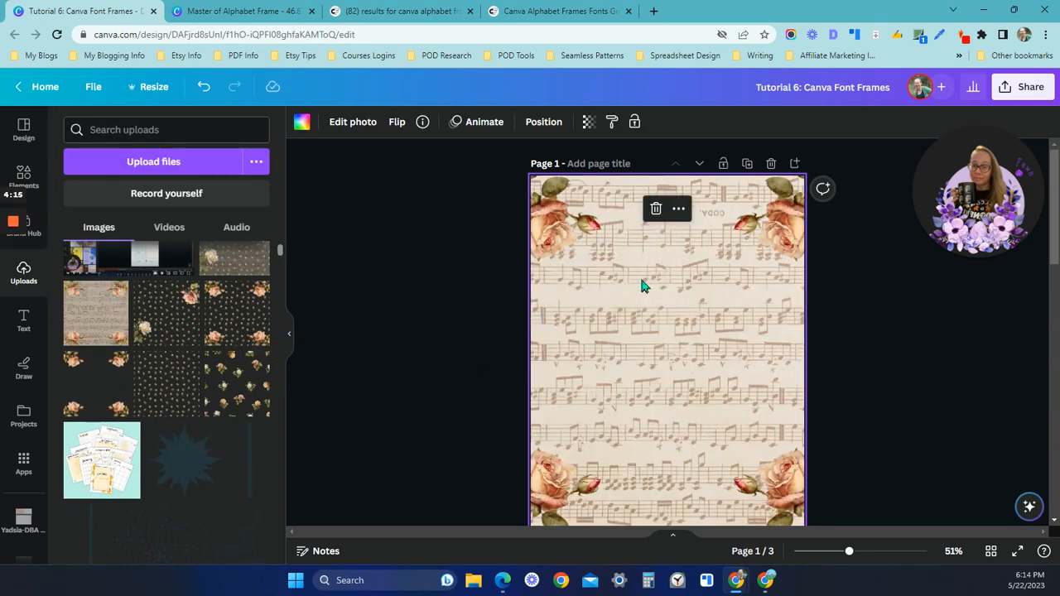
Add a square shape to page 1 and stretch it into a tall panel that leaves a narrow border of the background
left_click(42, 187)
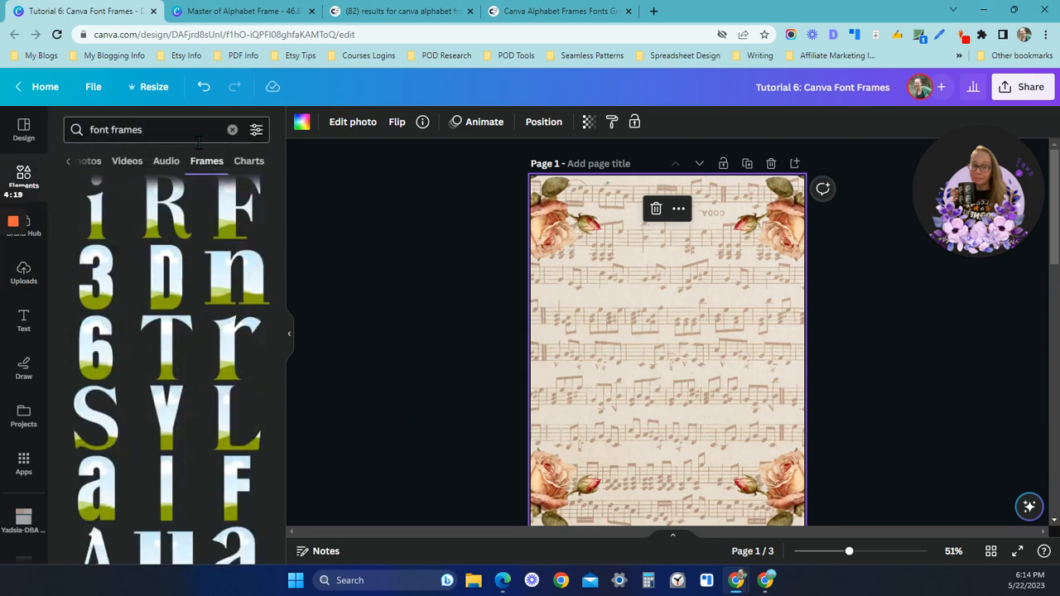
left_click(232, 129)
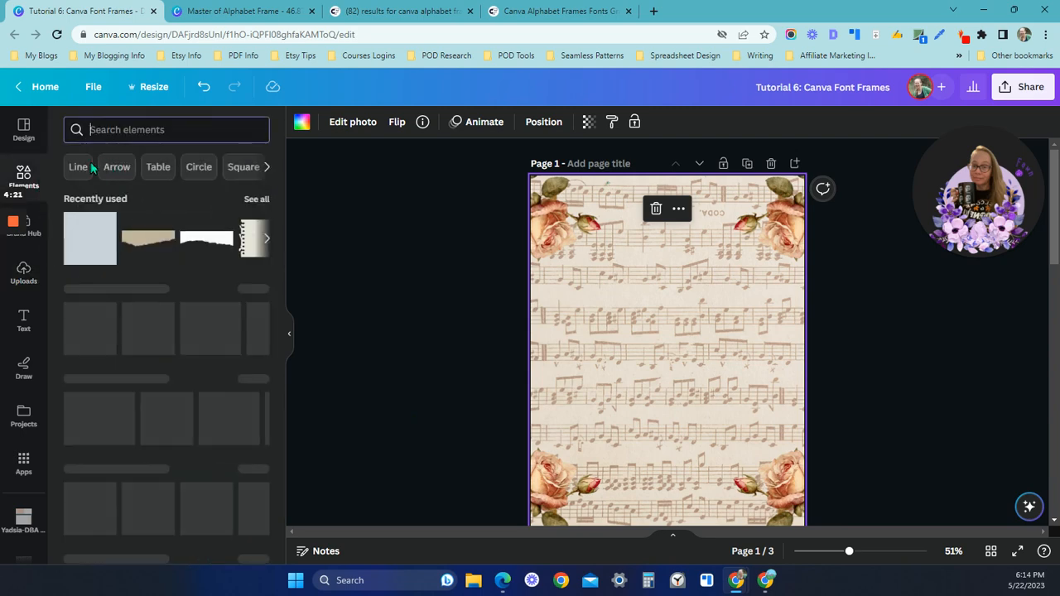
left_click(81, 250)
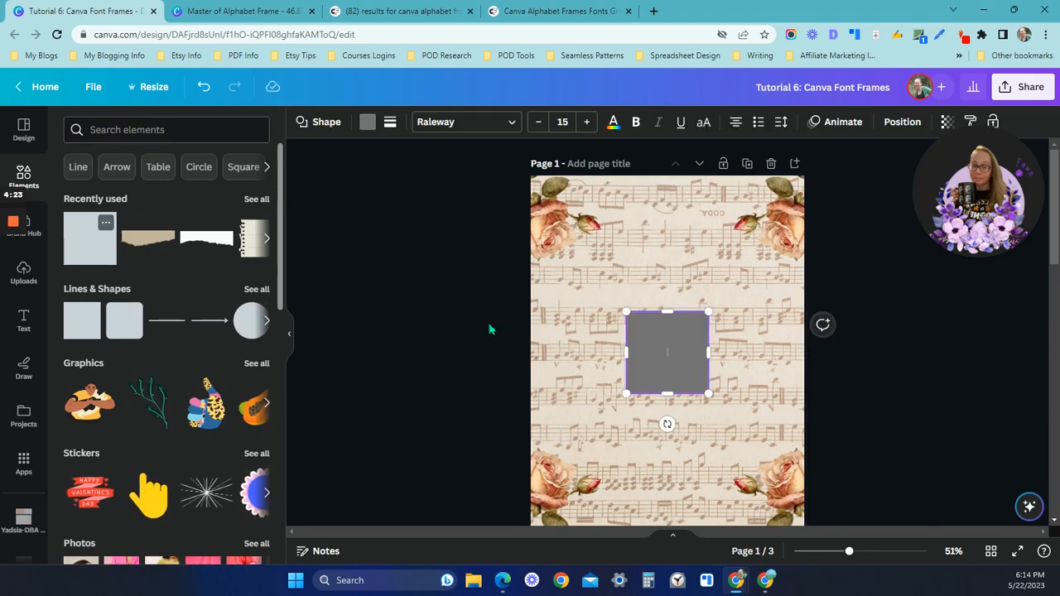
left_click_drag(675, 346, 606, 234)
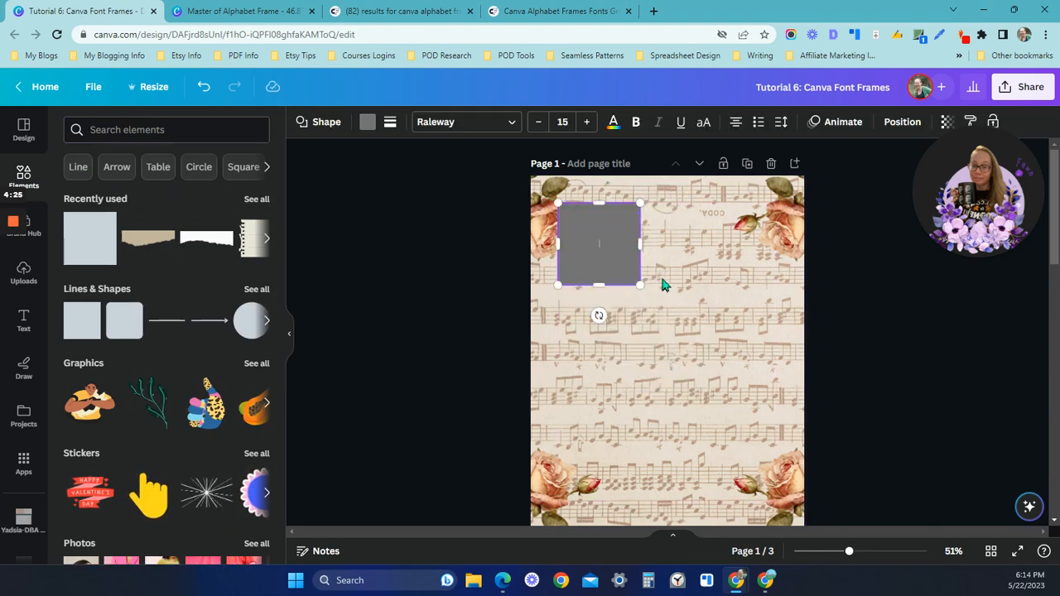
left_click_drag(640, 284, 776, 502)
scroll(742, 414, "down", 2)
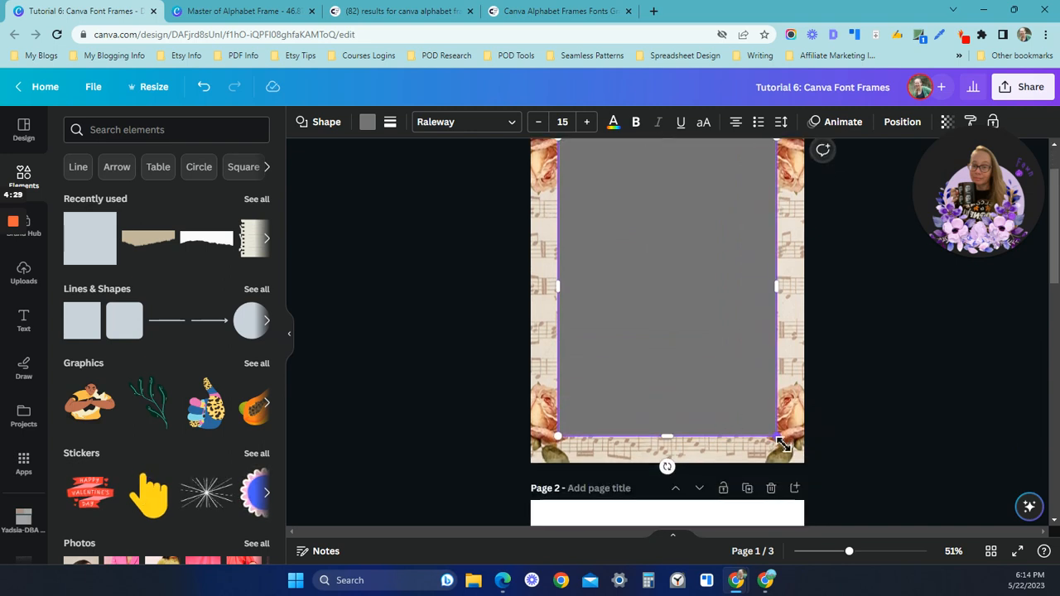
left_click_drag(776, 443, 783, 448)
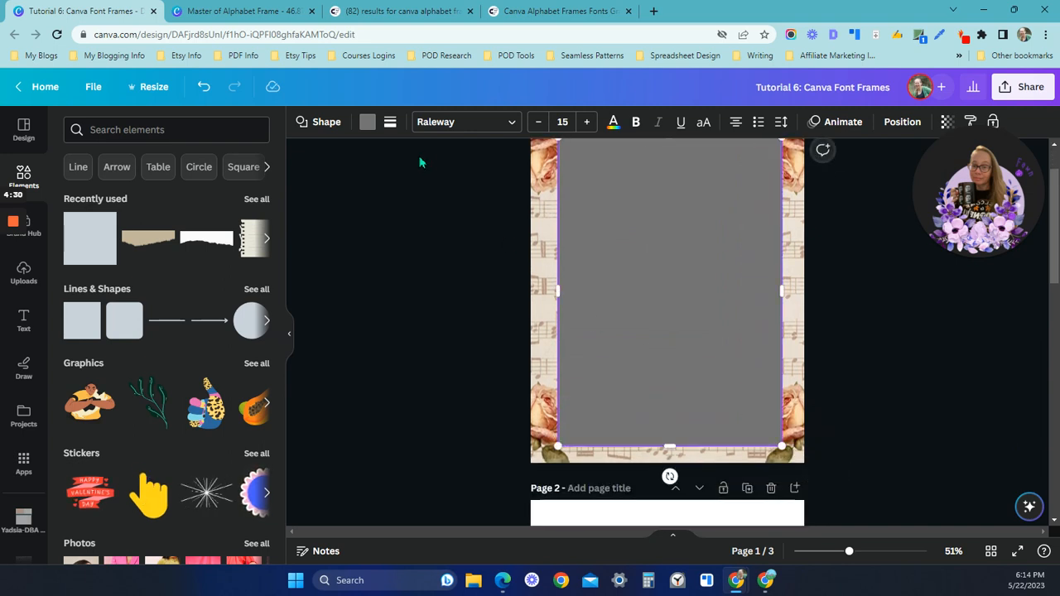
Recolor the panel with the beige #E4DACD sampled from the sheet-music background
left_click(367, 121)
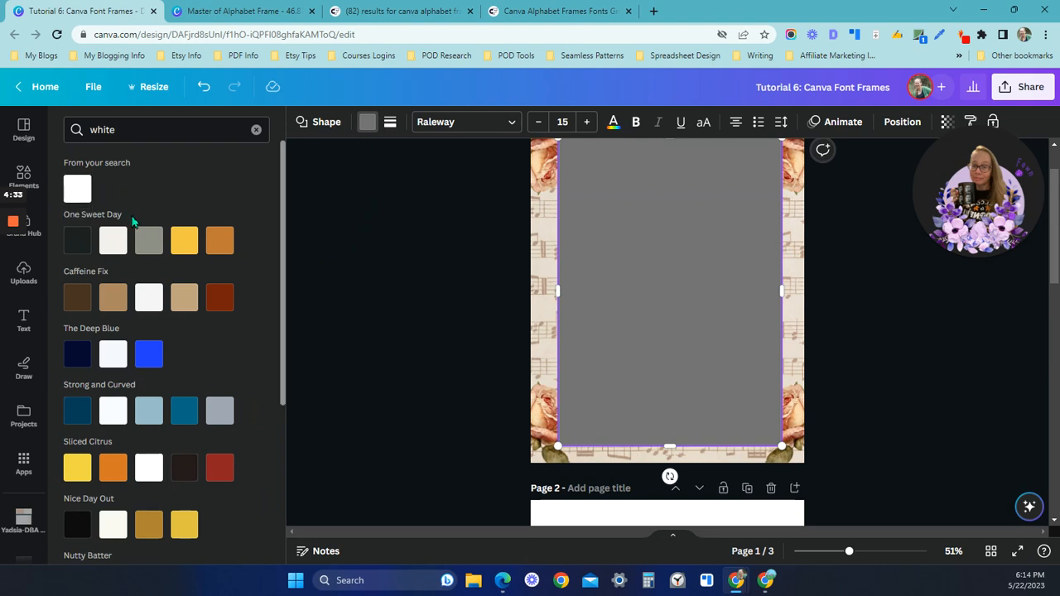
left_click(257, 131)
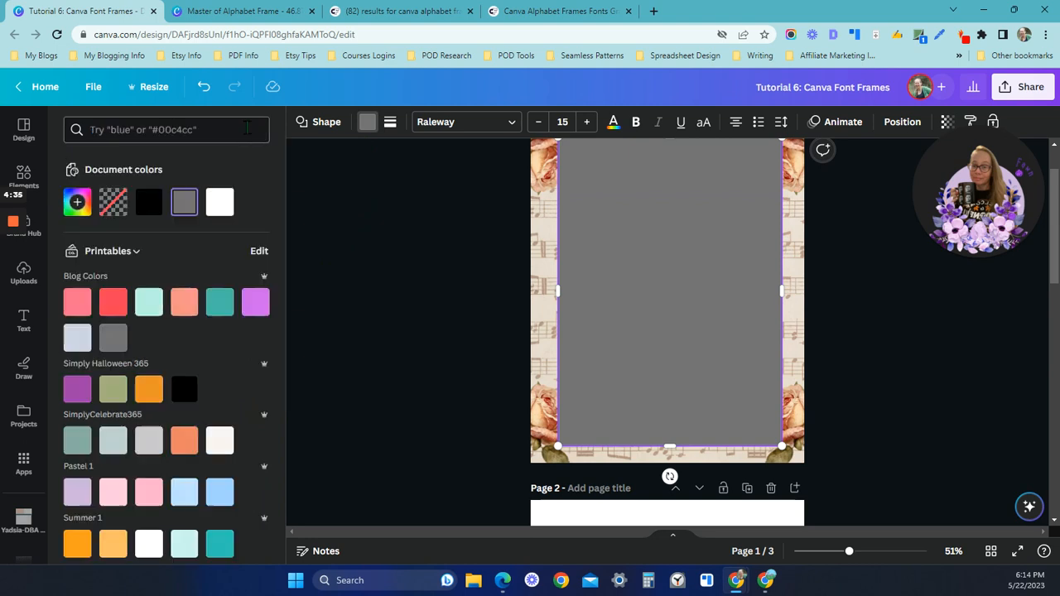
left_click(77, 203)
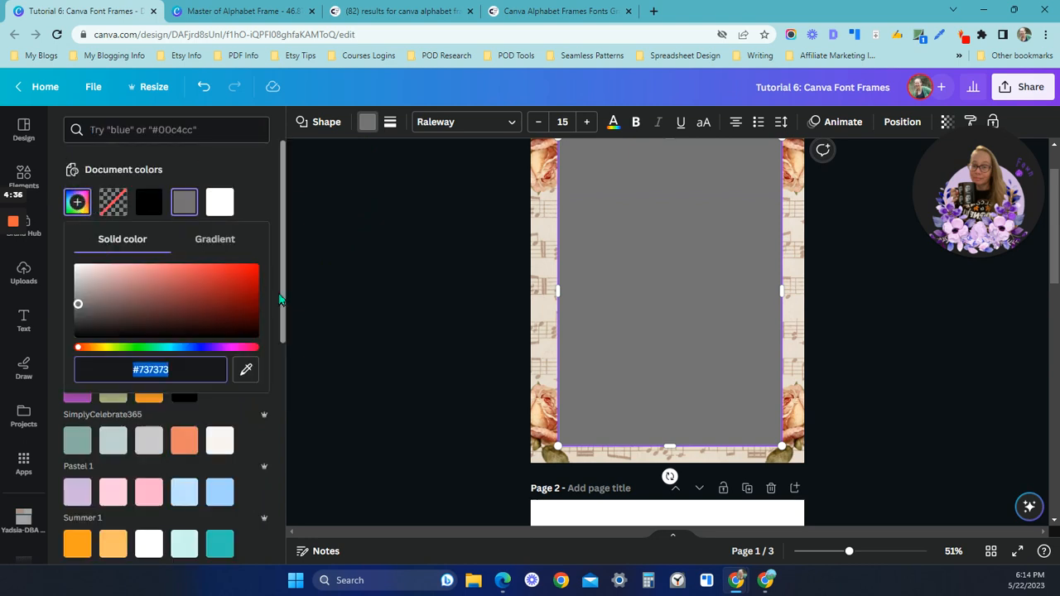
left_click(246, 369)
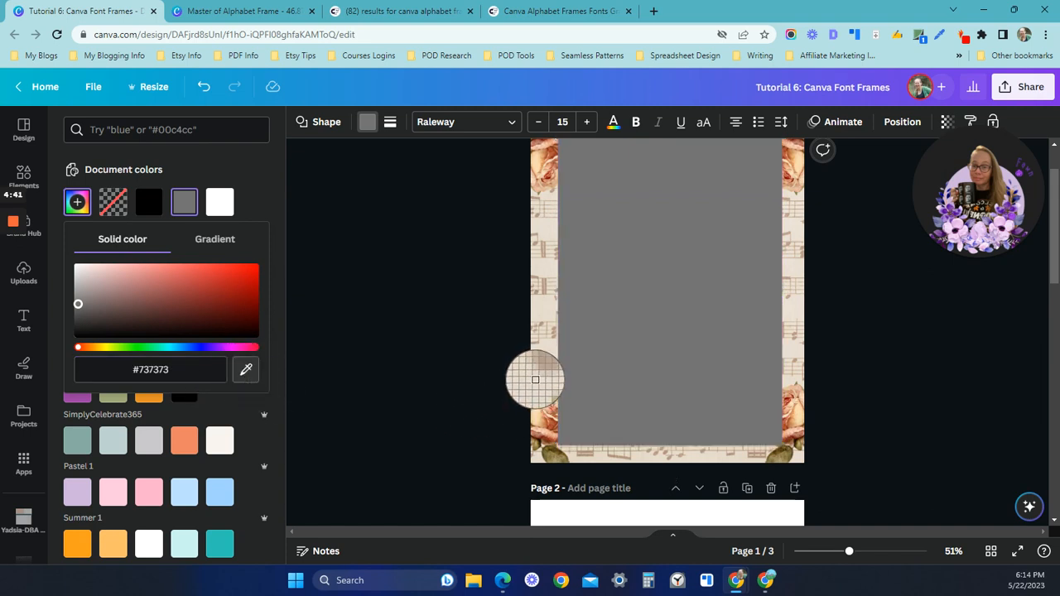
left_click(537, 381)
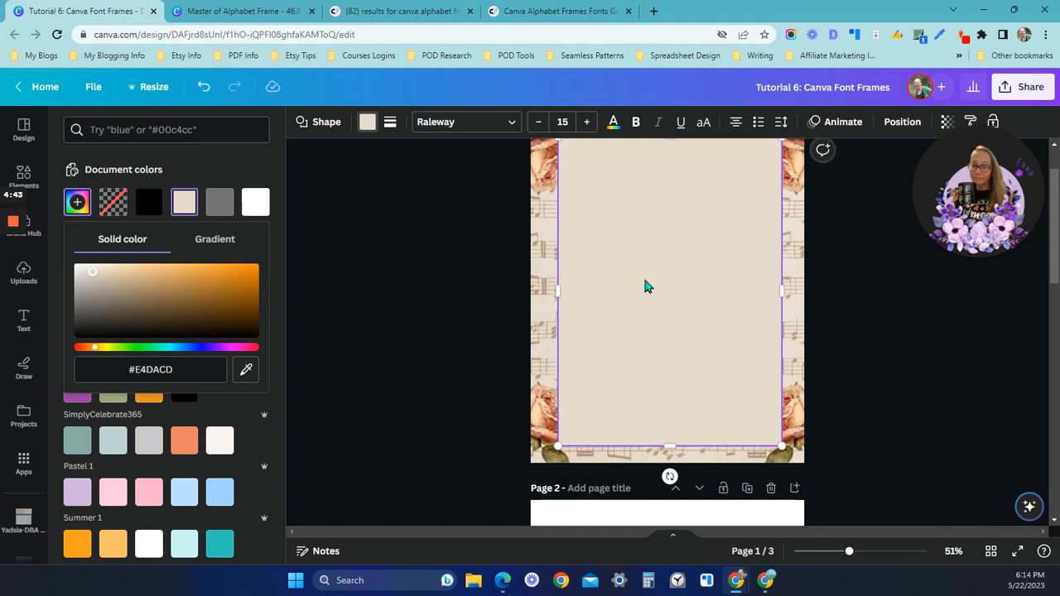
Align the beige panel to the middle and center of page 1
left_click(901, 122)
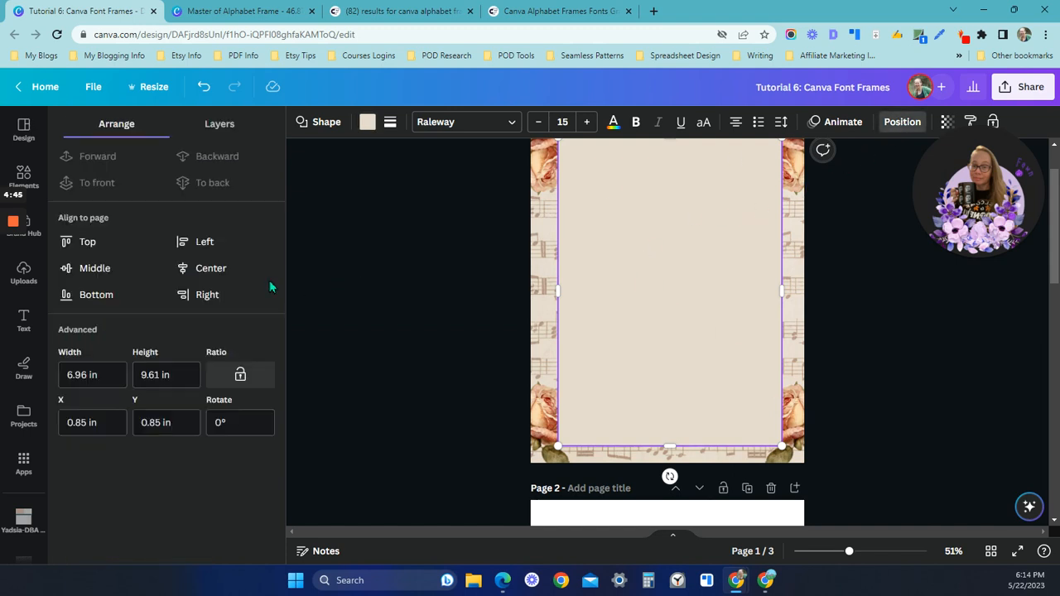
left_click(98, 269)
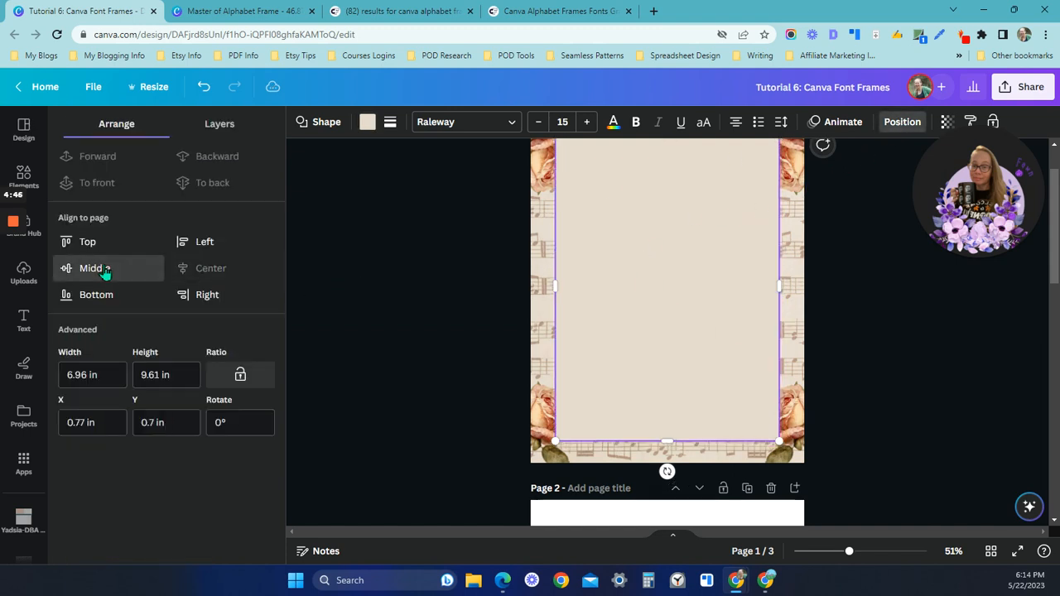
left_click(498, 313)
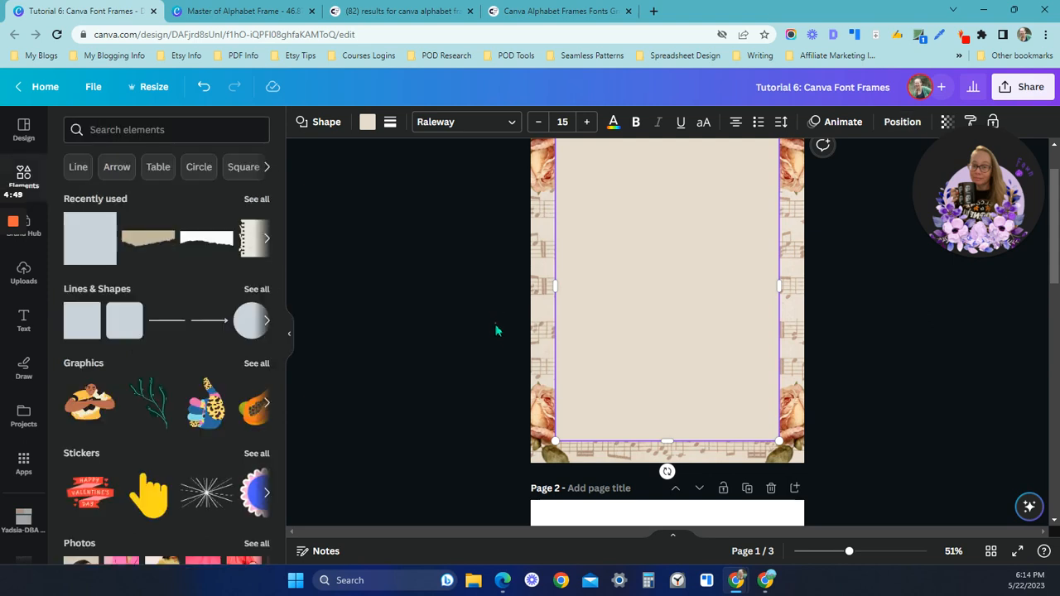
left_click(495, 331)
Move the seven PLANNER letter frames from page 2 onto the upper part of the beige panel on page 1
scroll(497, 348, "down", 5)
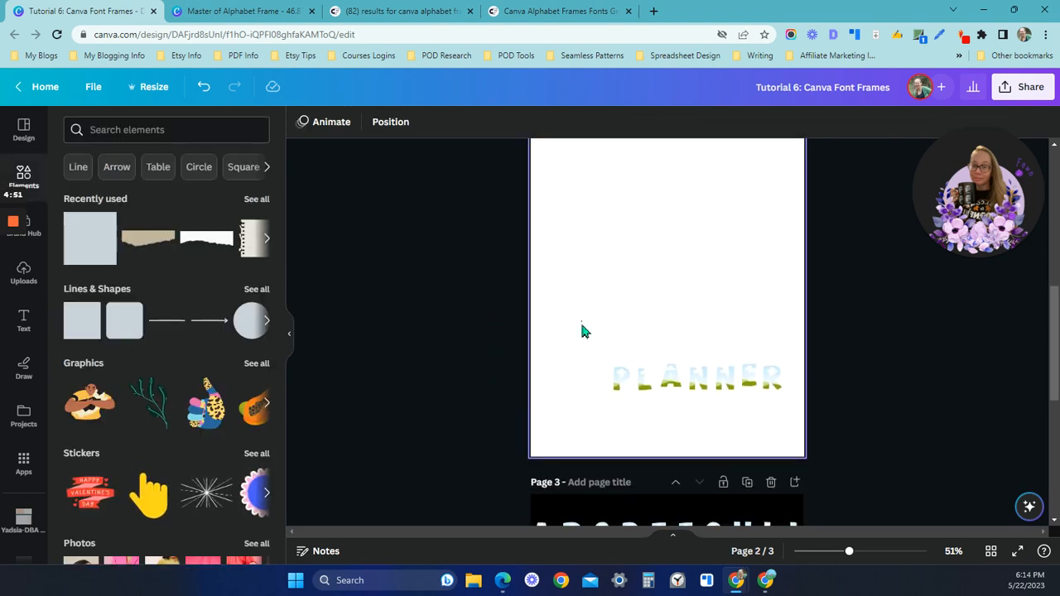
left_click_drag(581, 326, 791, 414)
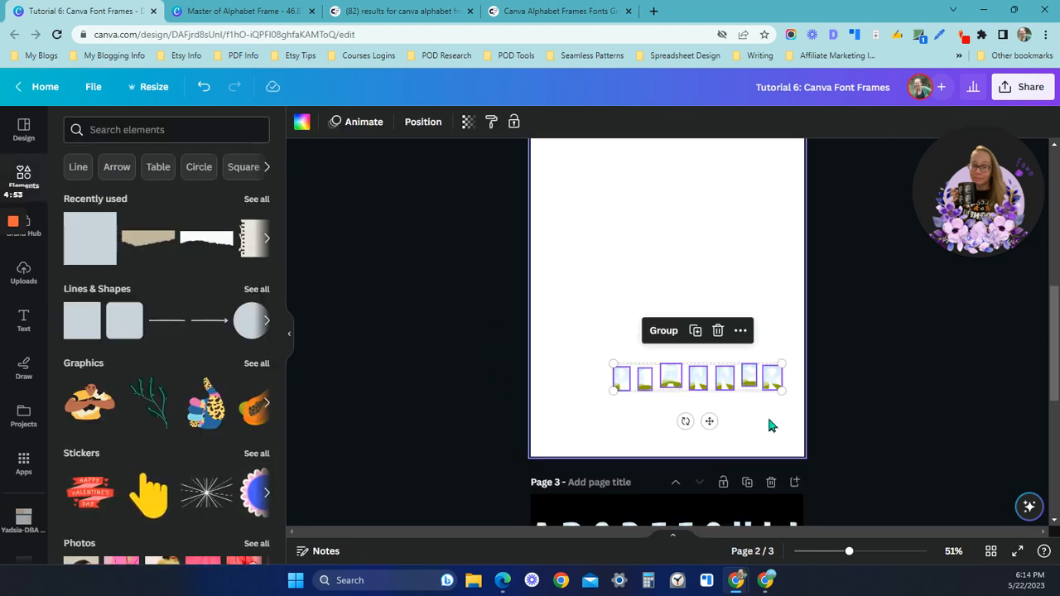
key("Delete")
scroll(633, 273, "up", 5)
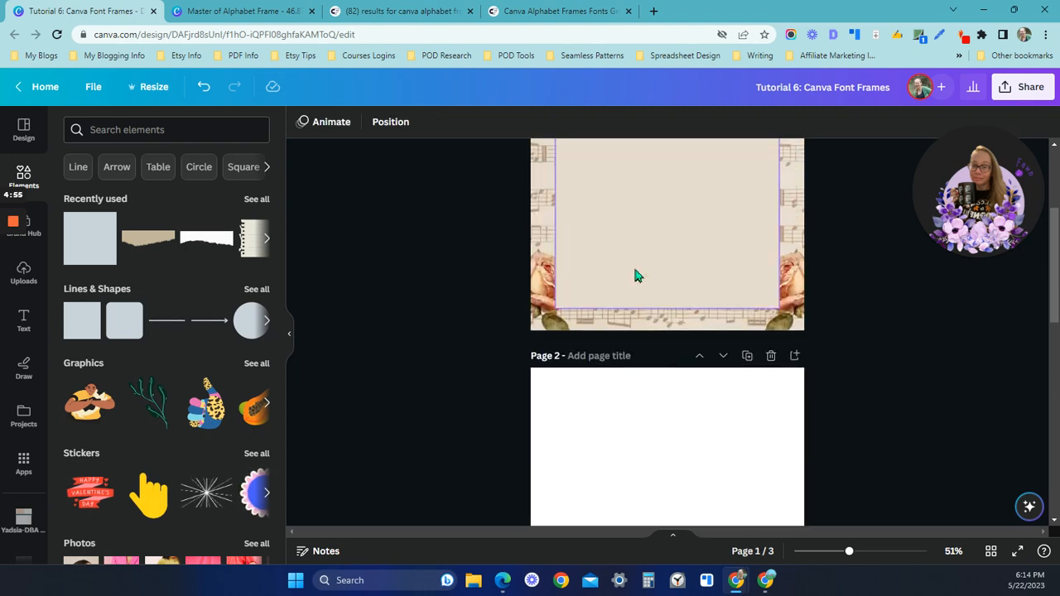
left_click(588, 284)
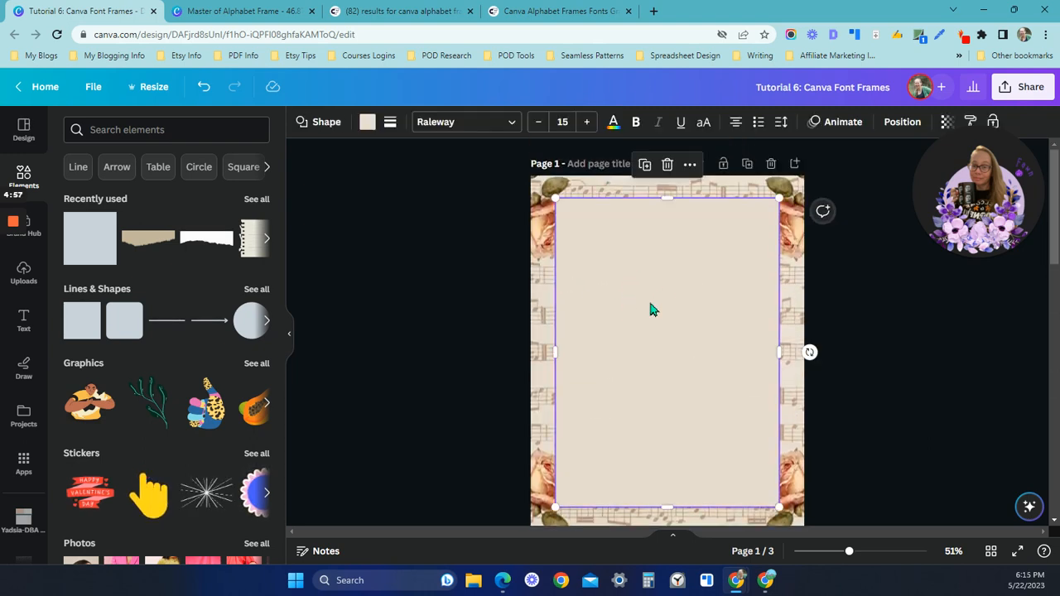
key("ctrl+v")
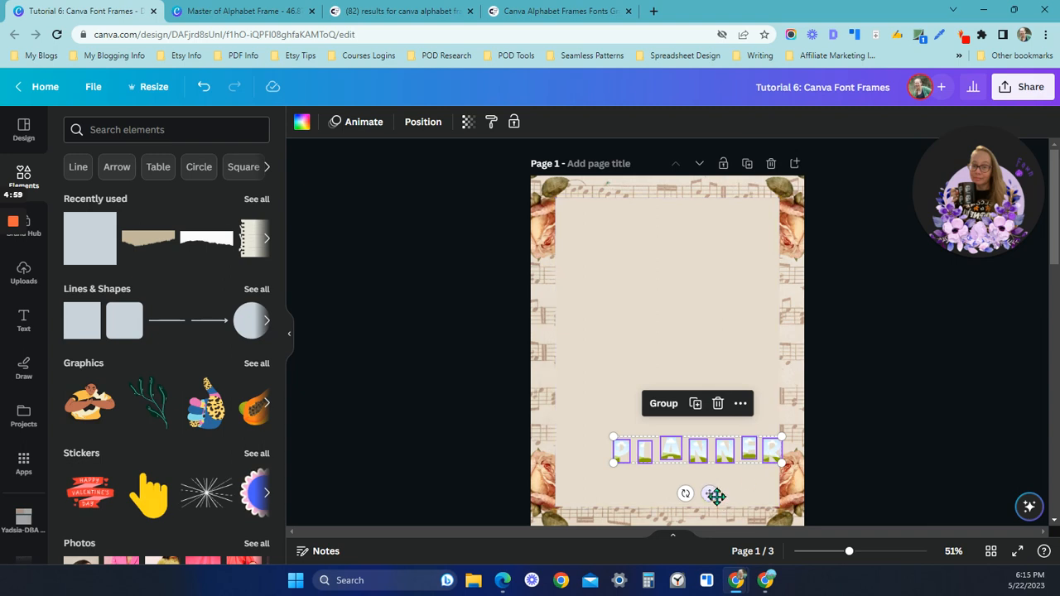
left_click_drag(697, 456, 672, 348)
Lock the beige panel and the sheet-music background on page 1
left_click(724, 395)
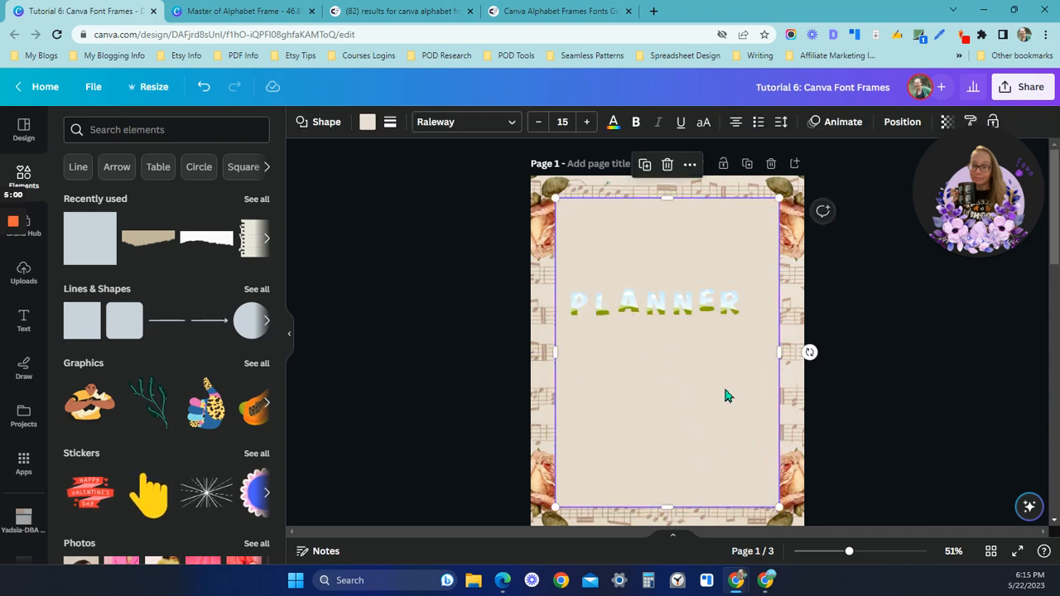
left_click(993, 122)
left_click(804, 291)
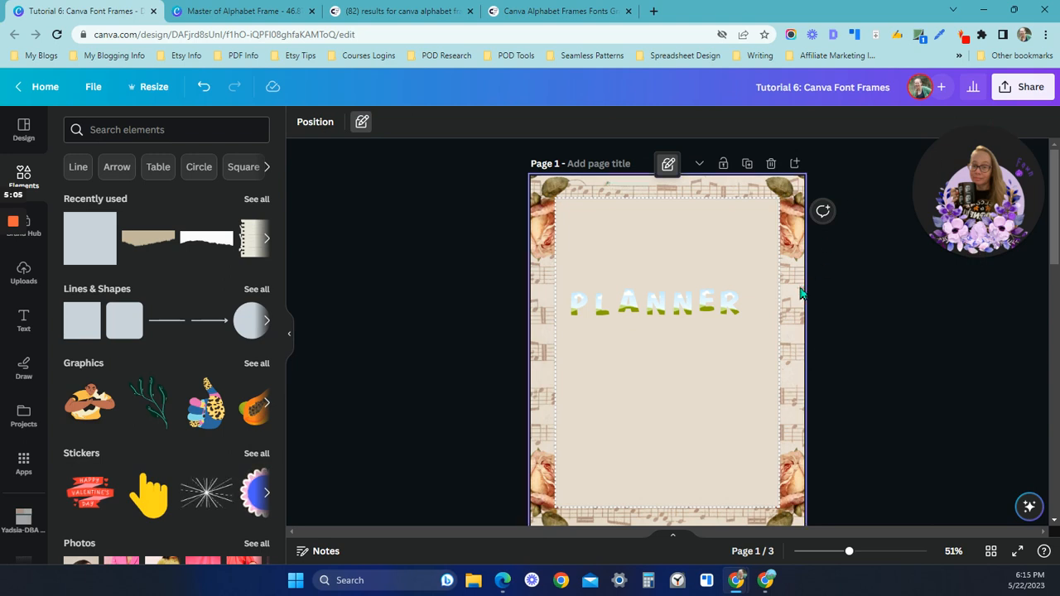
left_click(634, 122)
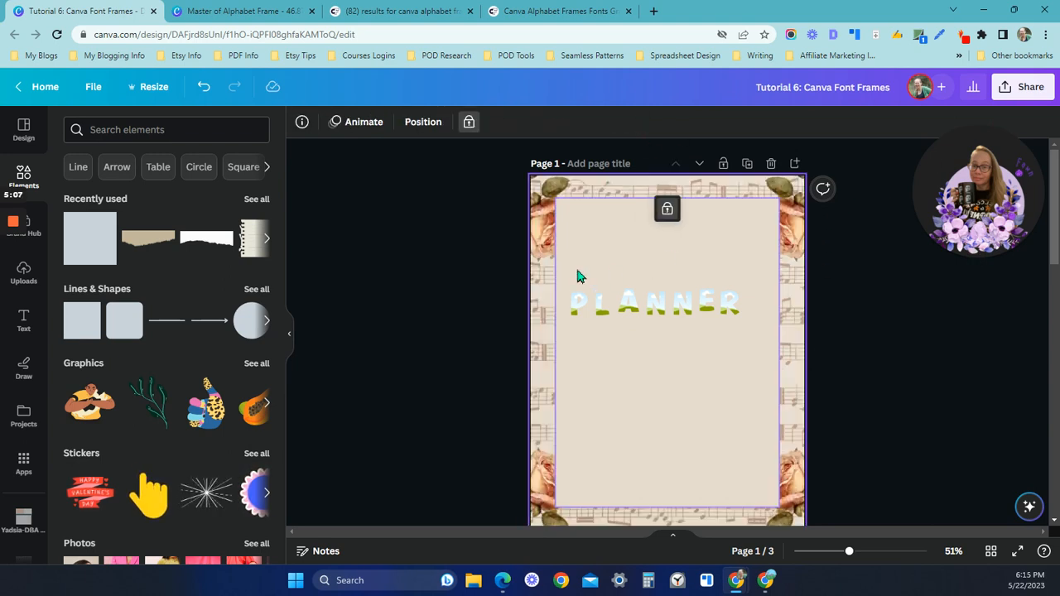
Tidy up the alignment and spacing of all the PLANNER letter frames on page 1
left_click_drag(579, 270, 746, 336)
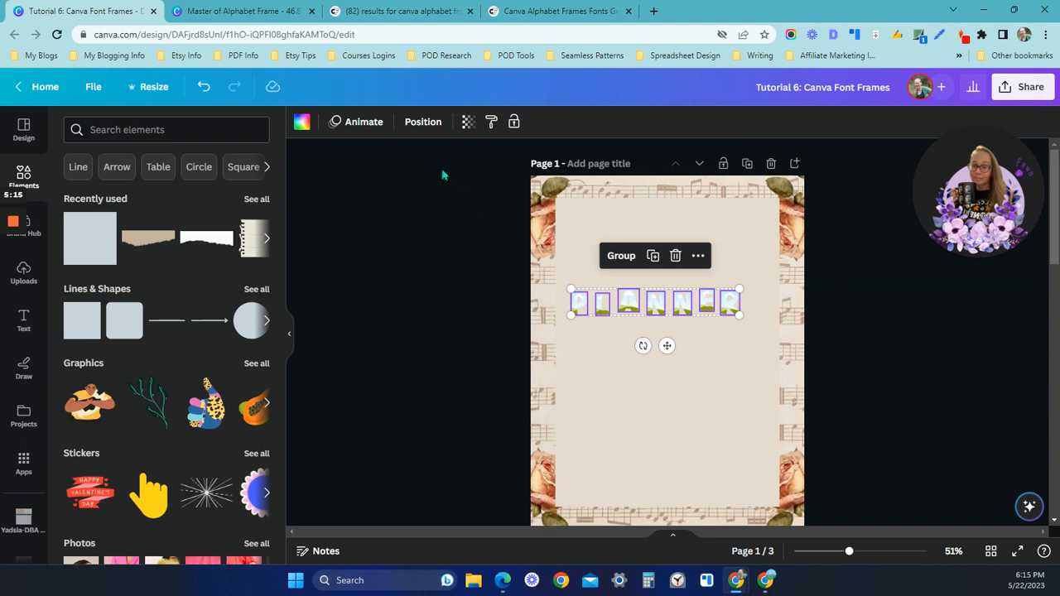
left_click(424, 123)
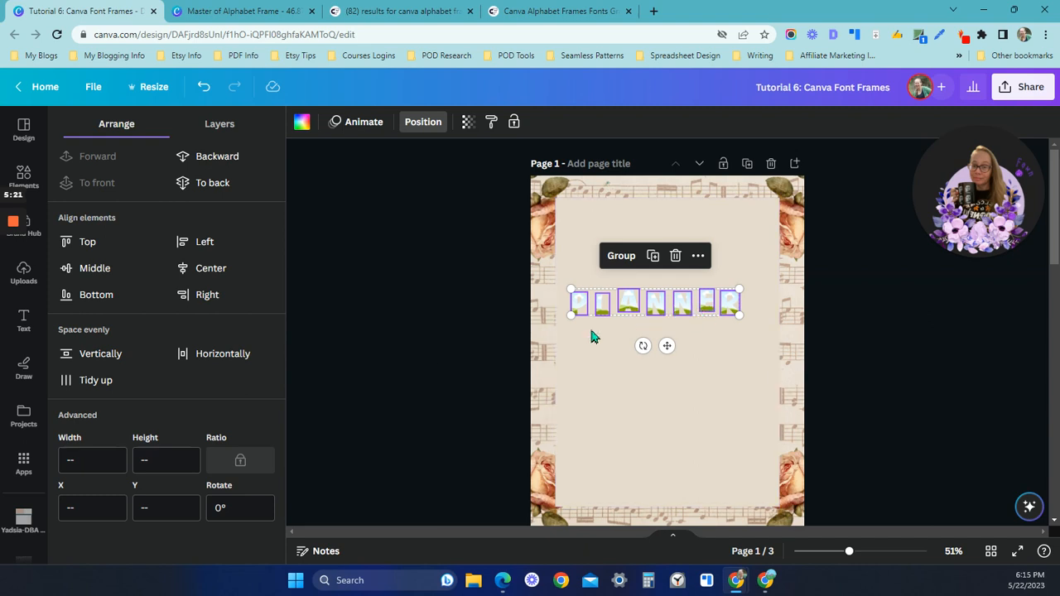
left_click(116, 384)
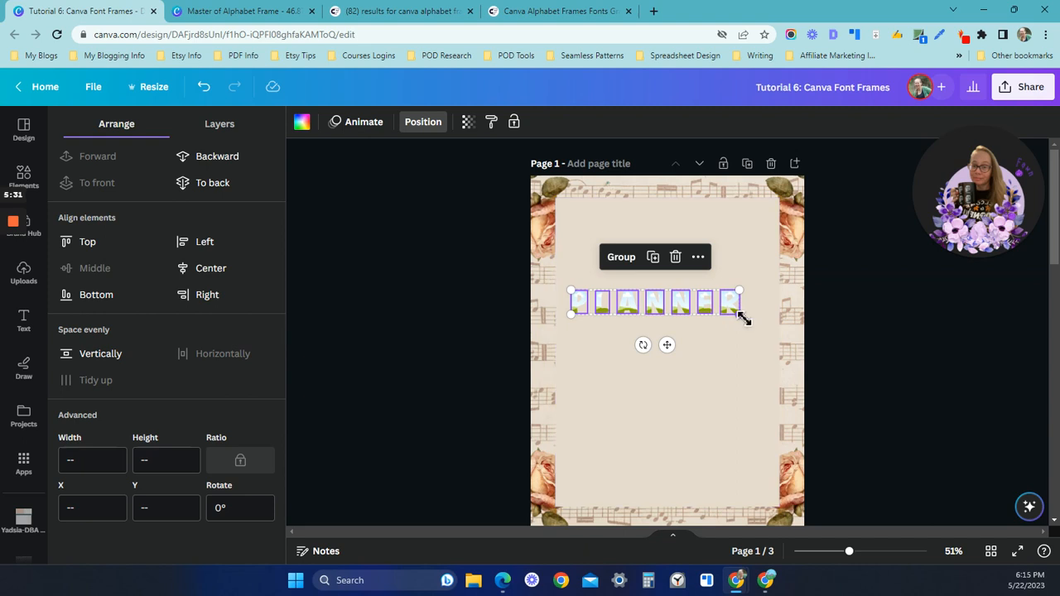
Enlarge the PLANNER letter frames to span the beige panel's width and shift them slightly upward
mouse_move(738, 316)
left_mouse_down()
mouse_move(772, 333)
mouse_move(754, 329)
left_mouse_up()
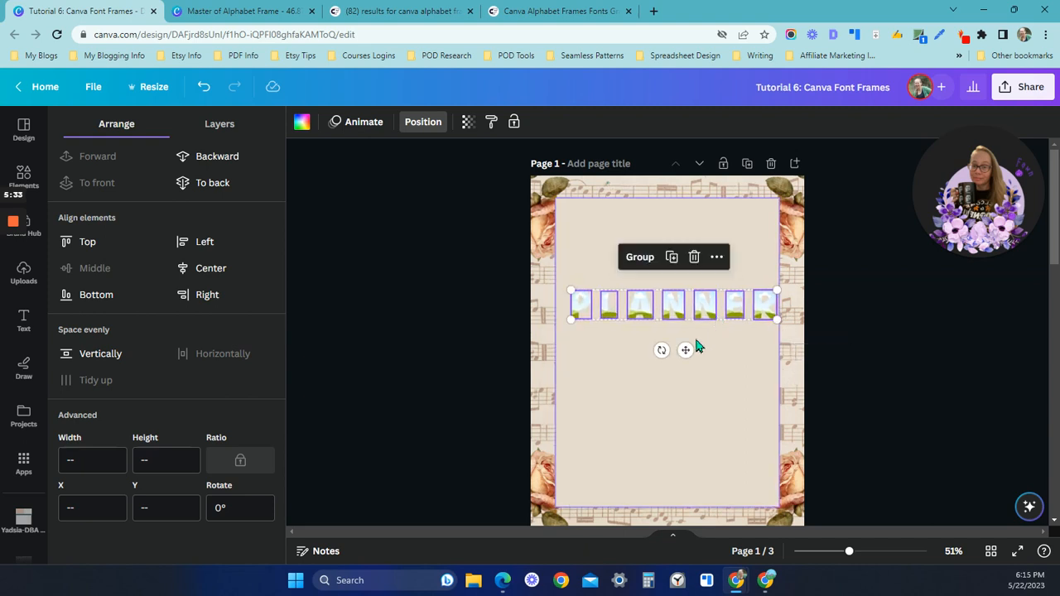
left_click_drag(573, 322, 560, 323)
left_click_drag(678, 353, 676, 339)
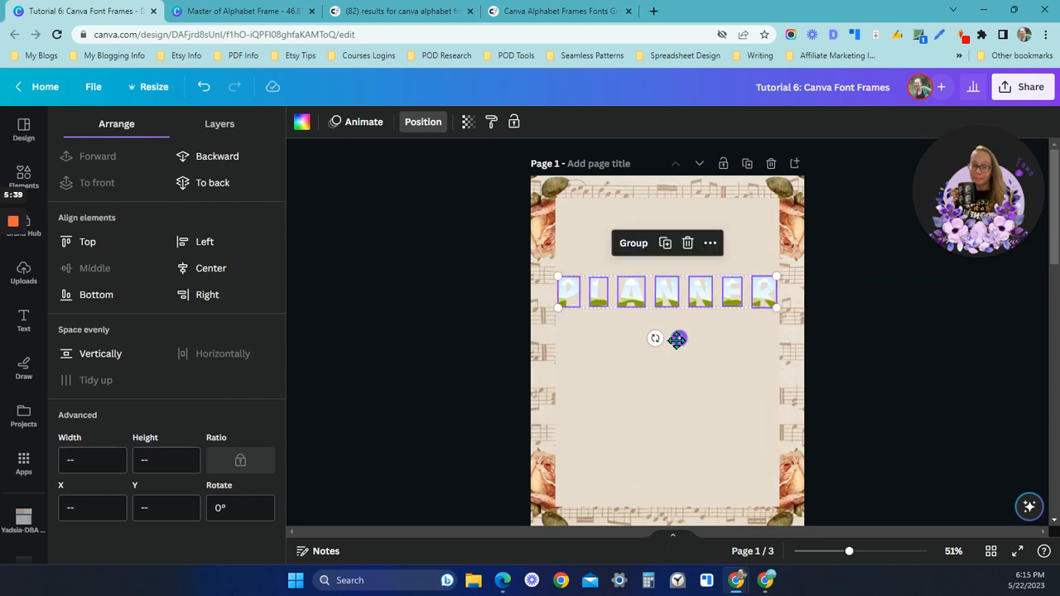
Fill each of the seven PLANNER letter frames with the uploaded sheet-music image that has roses in its corners
left_click(714, 395)
left_click(870, 551)
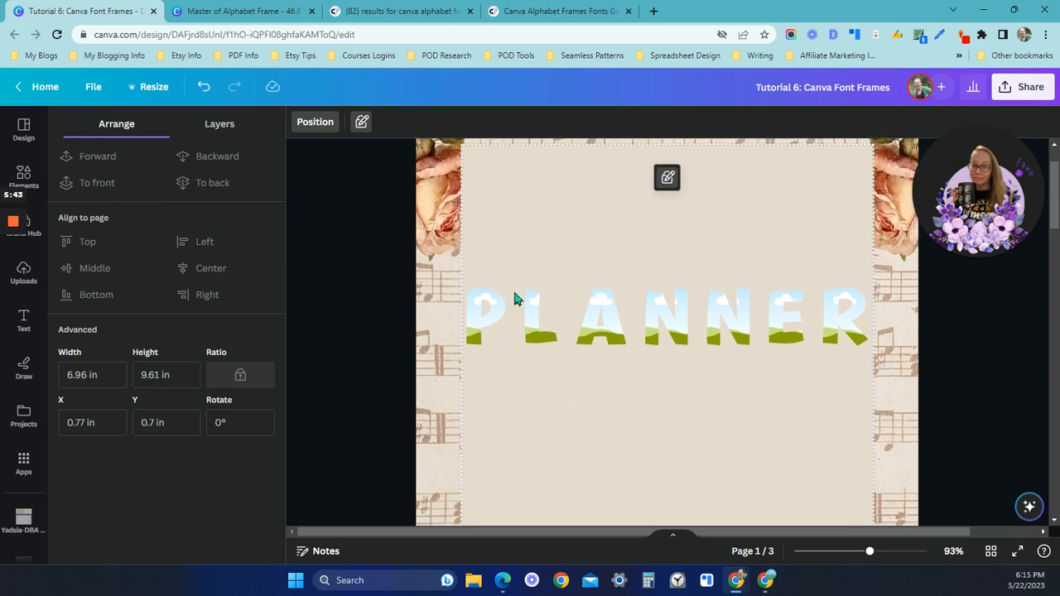
left_click(41, 275)
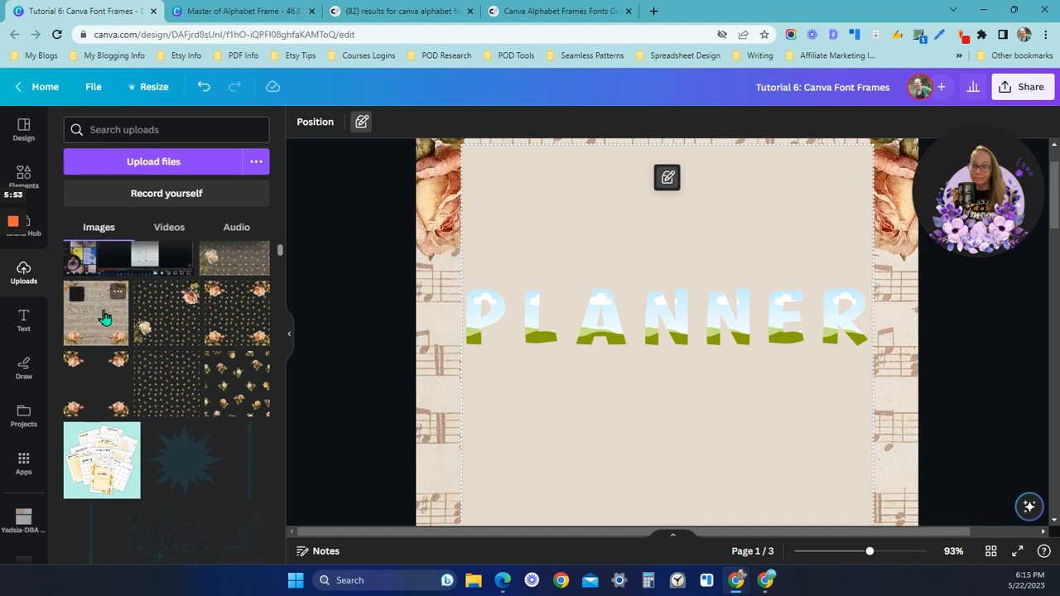
left_click_drag(103, 318, 473, 339)
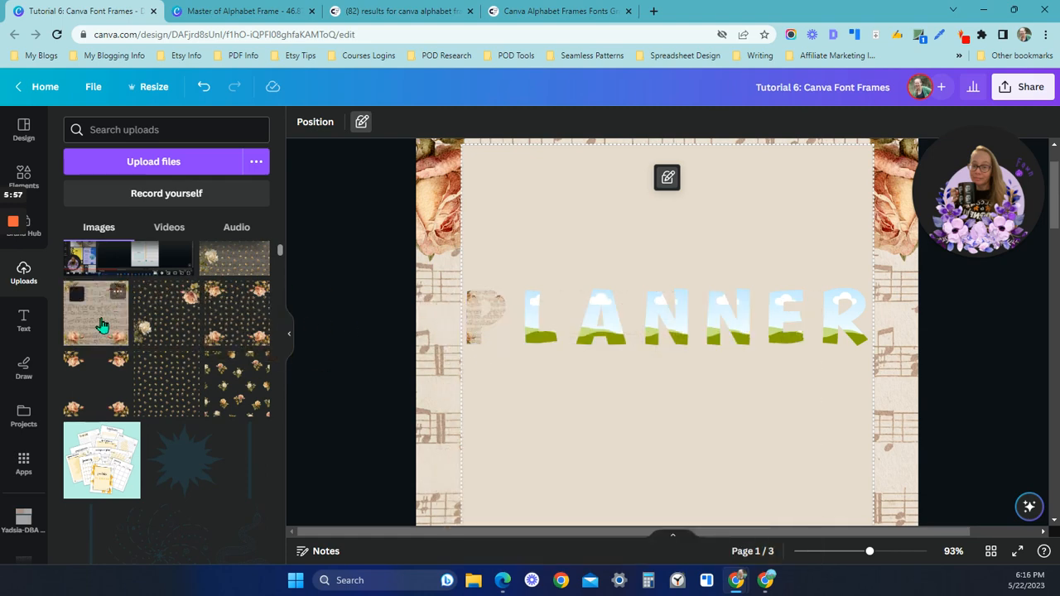
left_click_drag(100, 325, 538, 335)
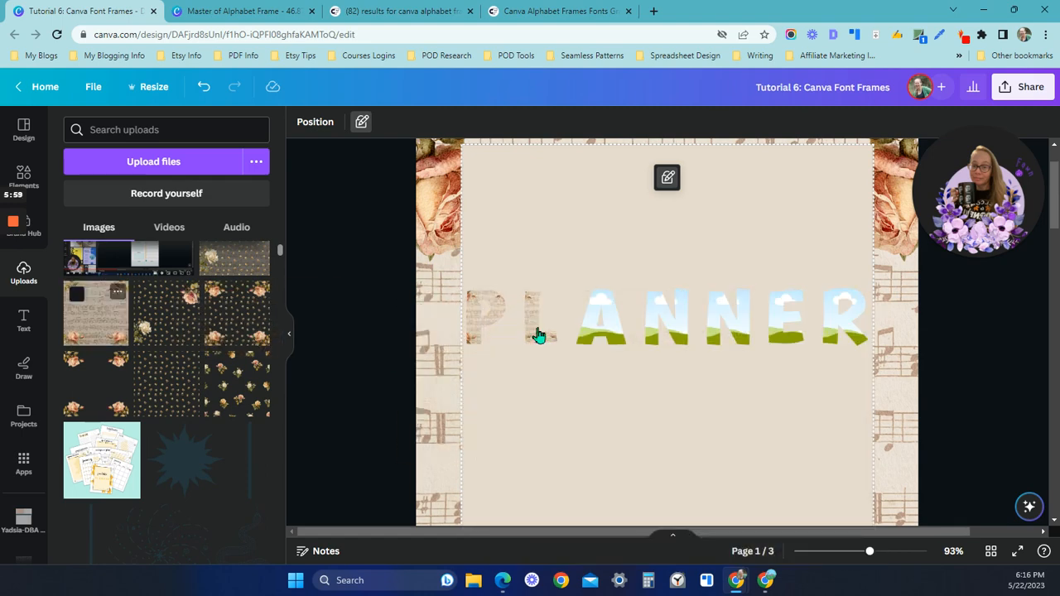
left_click_drag(107, 327, 590, 335)
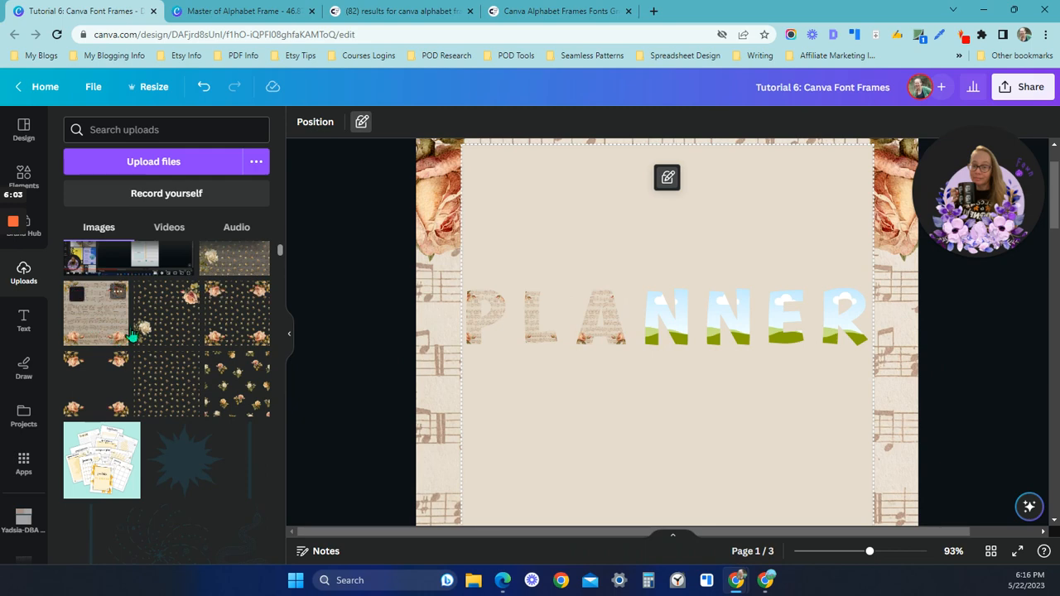
left_click_drag(116, 340, 667, 331)
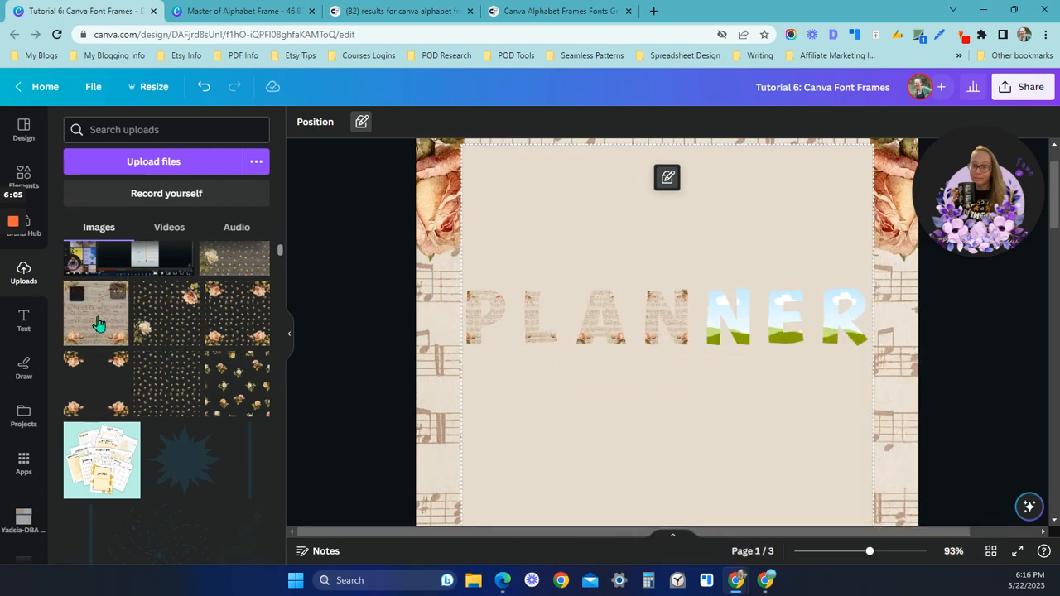
left_click_drag(98, 319, 438, 348)
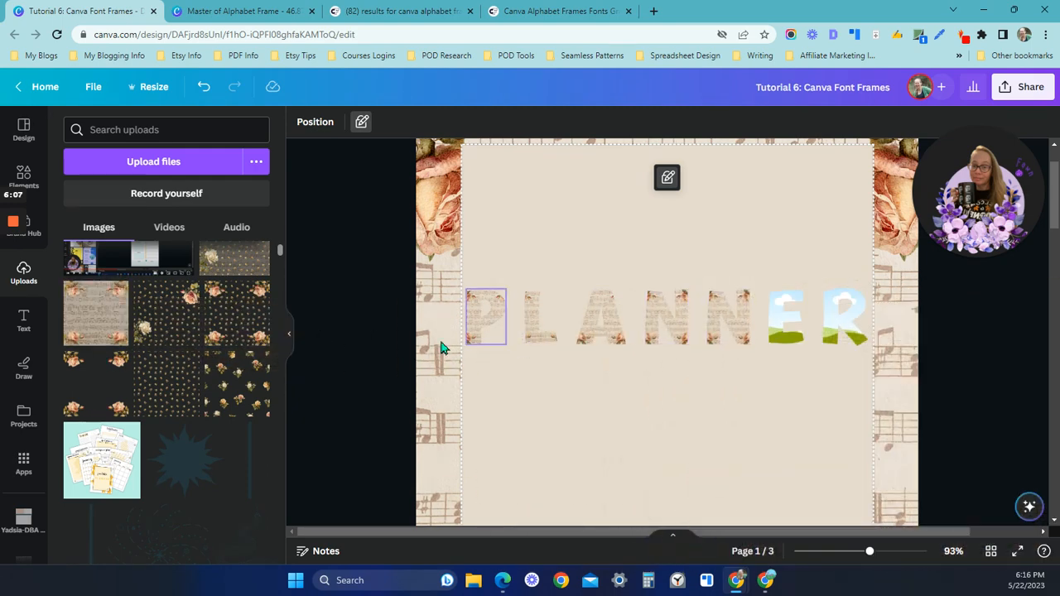
left_click_drag(107, 327, 783, 319)
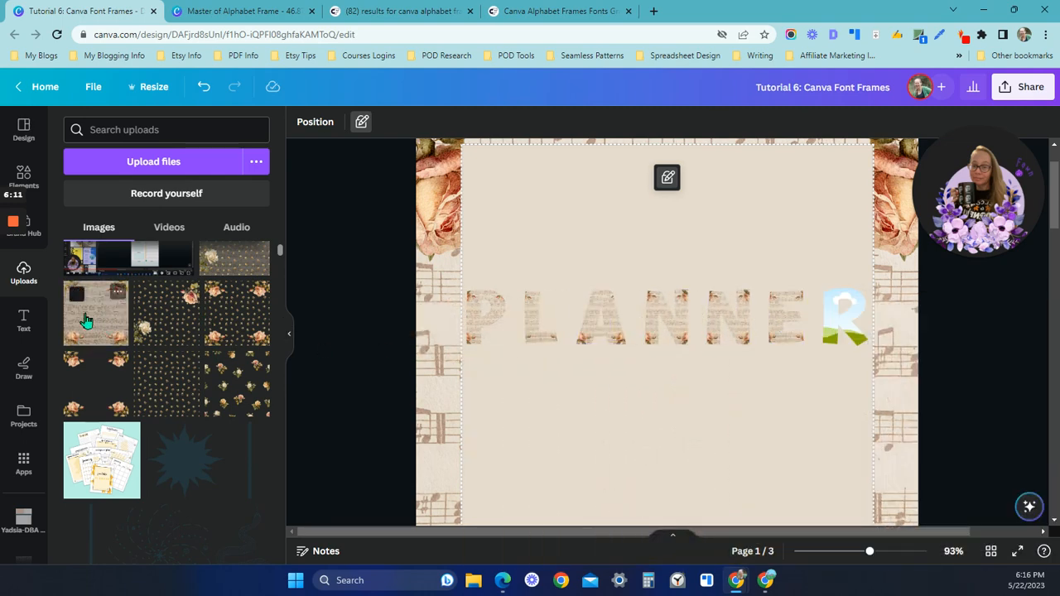
left_click_drag(86, 321, 837, 322)
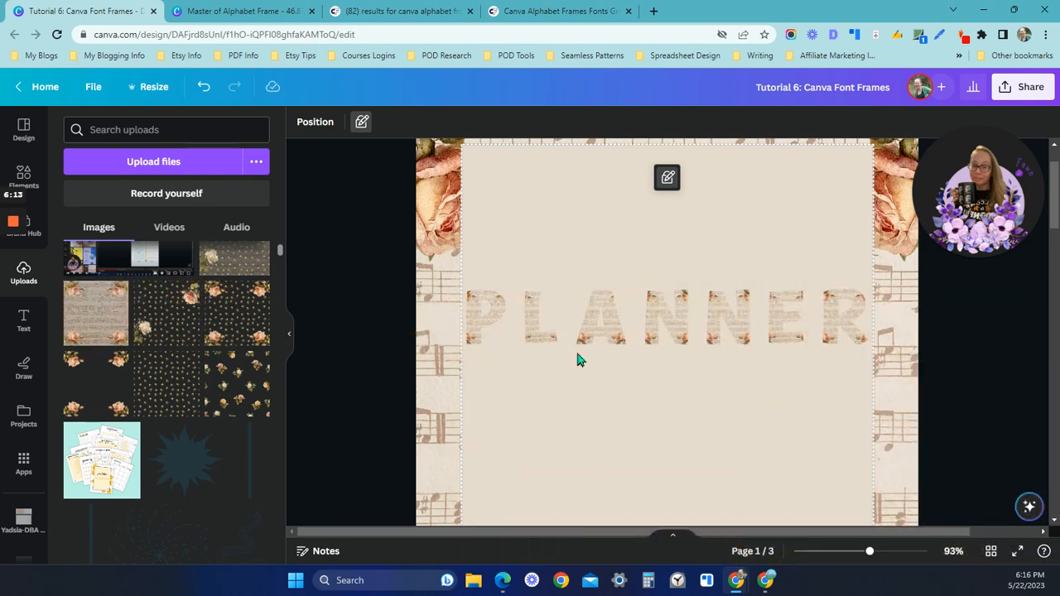
Shift the images inside the P and L frames to the right so the roses fill each letter's left stem
left_click_drag(871, 551, 887, 555)
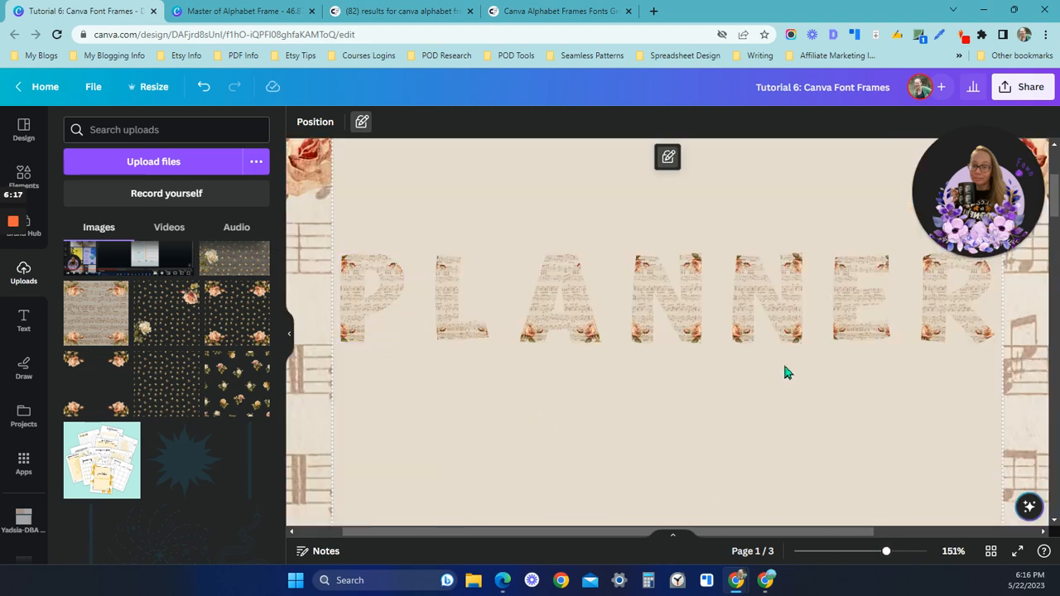
scroll(571, 398, "up", 2)
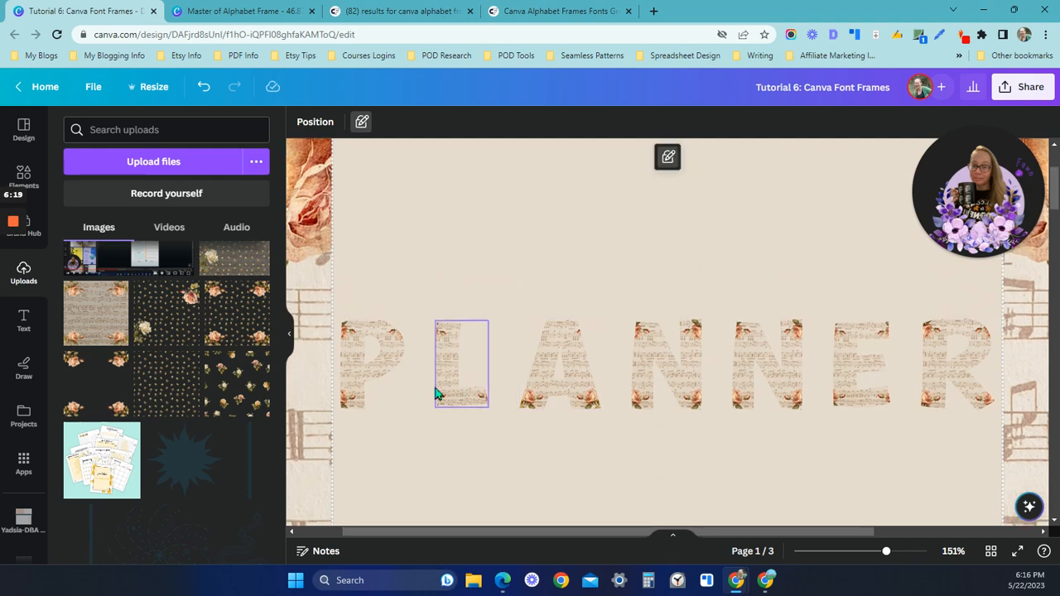
double_click(370, 377)
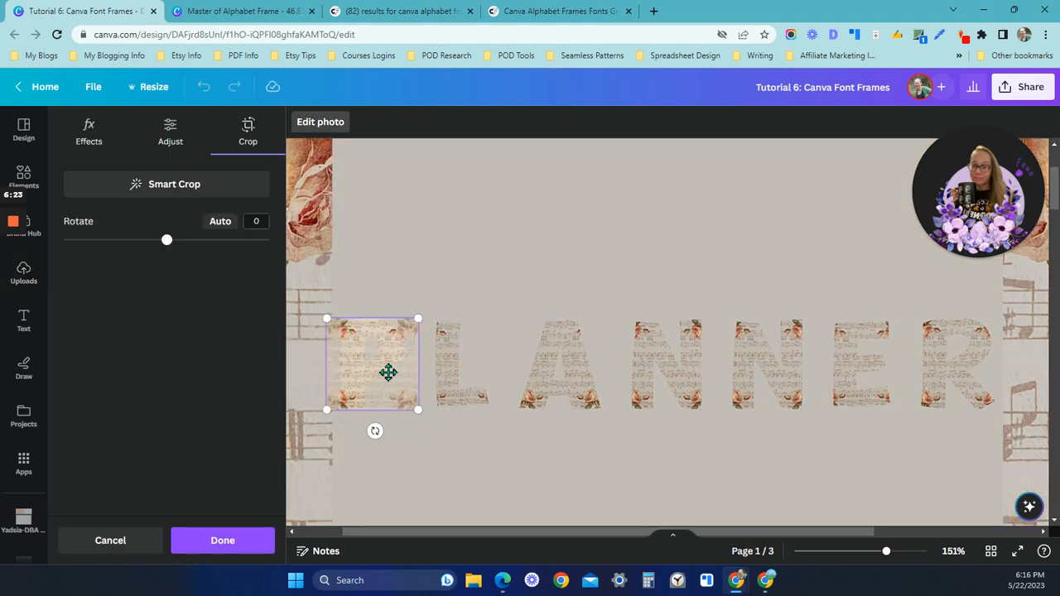
left_click_drag(389, 373, 421, 372)
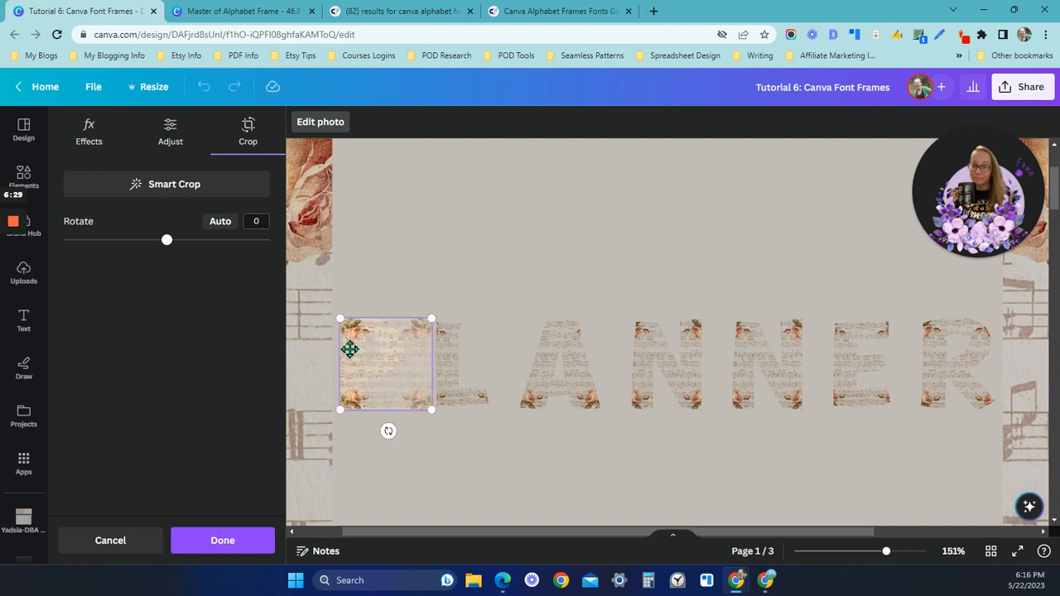
left_click(463, 447)
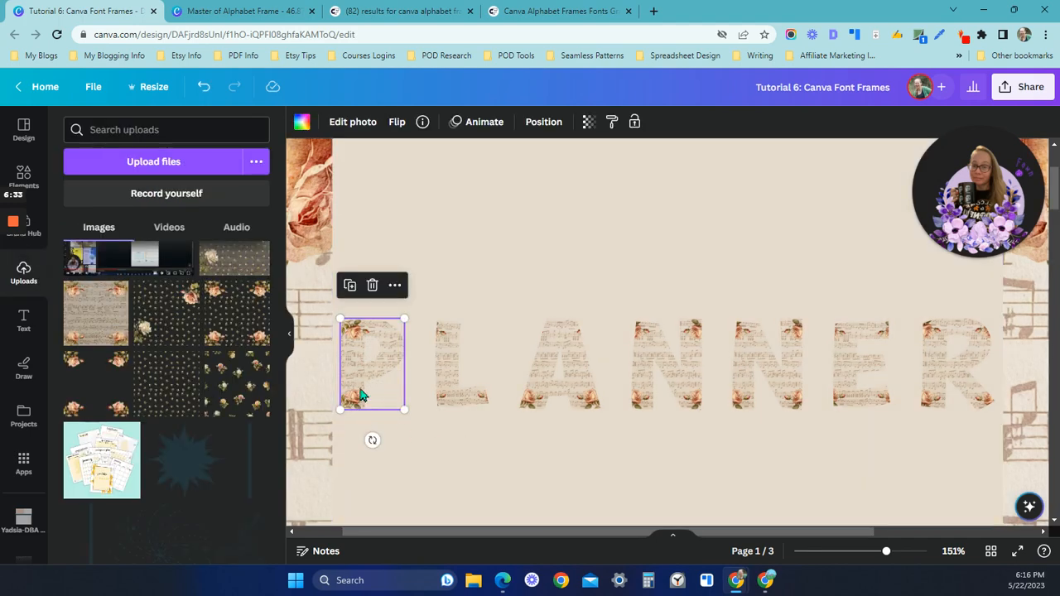
double_click(456, 378)
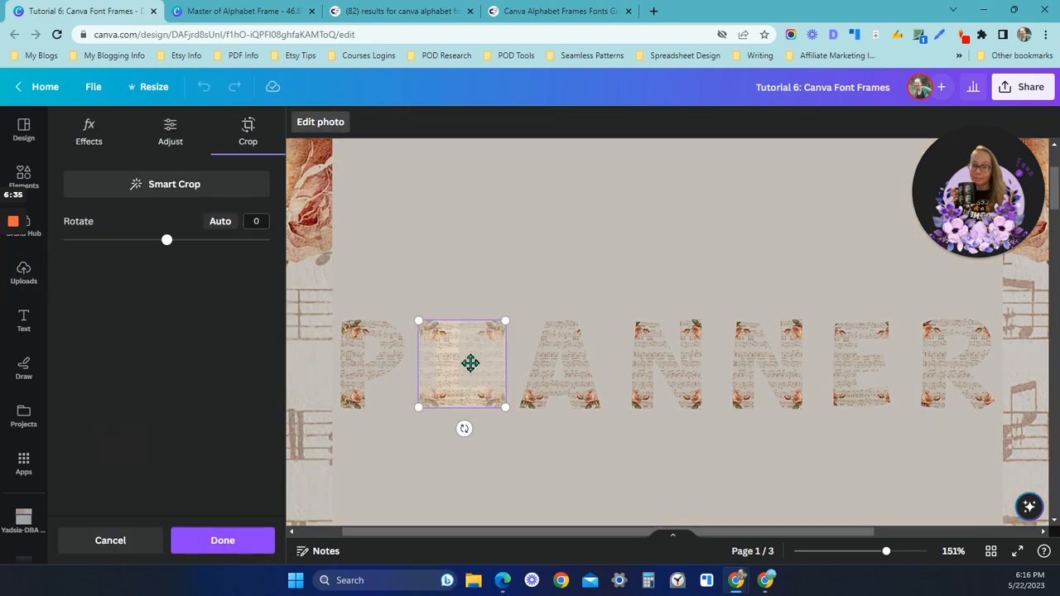
left_click_drag(470, 363, 518, 363)
left_click(540, 463)
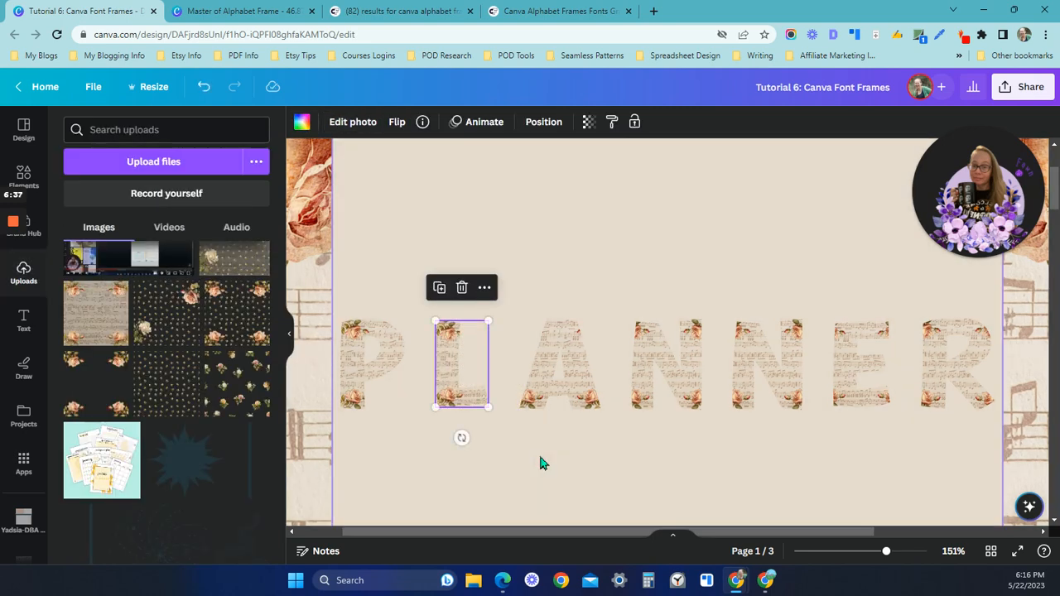
Adjust the image position inside the A frame and shift the first N's image right so its roses sit on the left stem
left_click(551, 383)
double_click(557, 374)
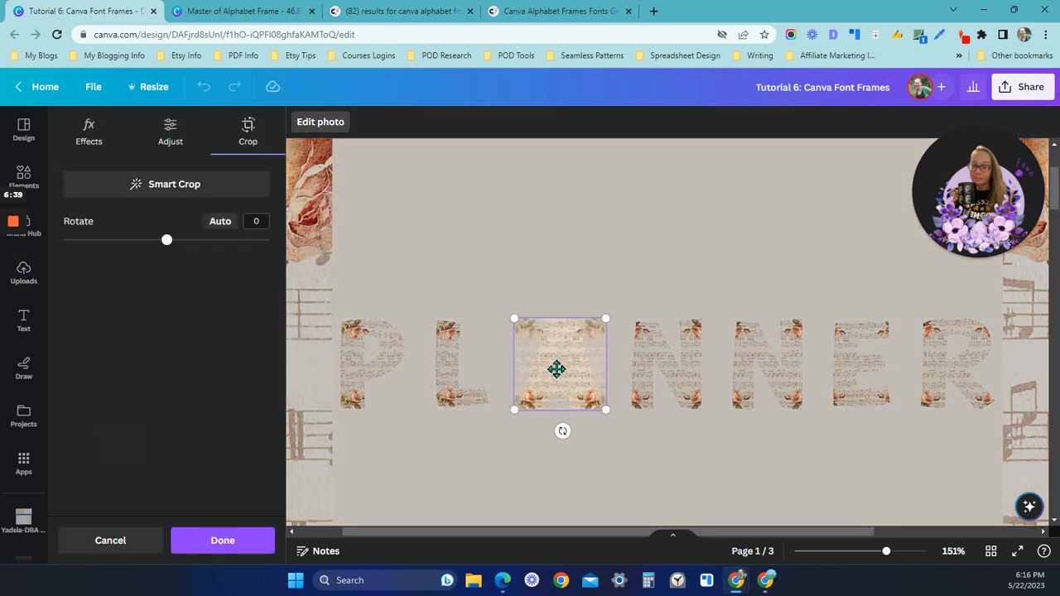
left_click_drag(557, 369, 557, 357)
left_click(643, 463)
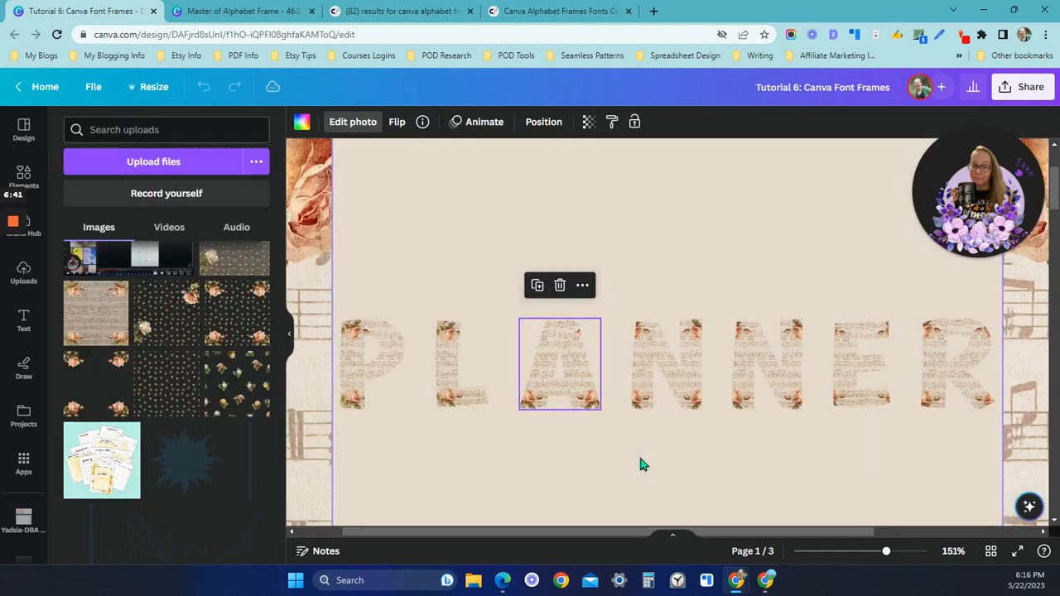
left_click(667, 366)
double_click(667, 364)
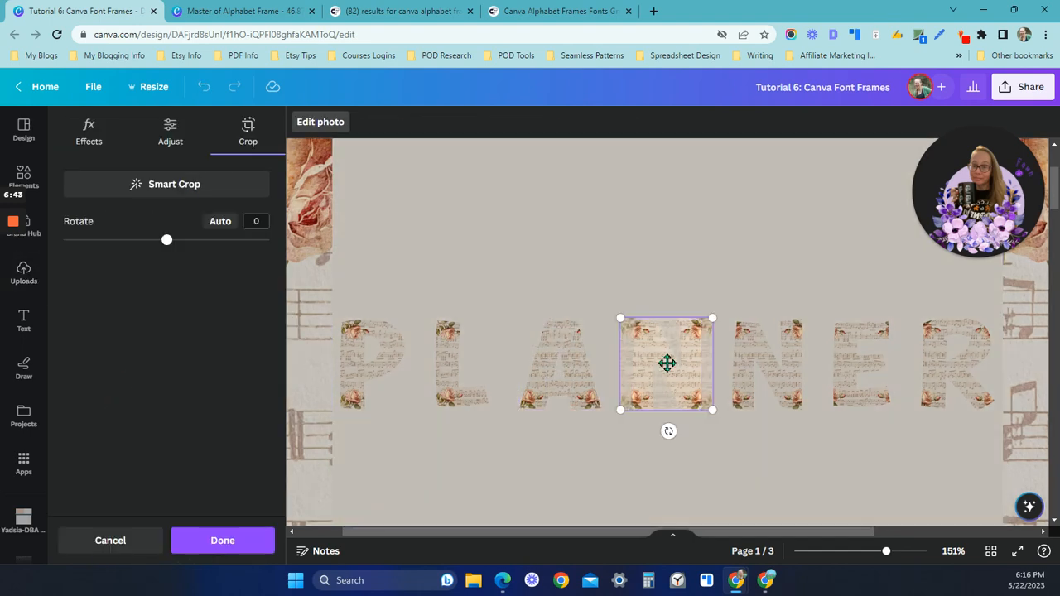
left_click_drag(667, 365, 699, 364)
left_click(751, 471)
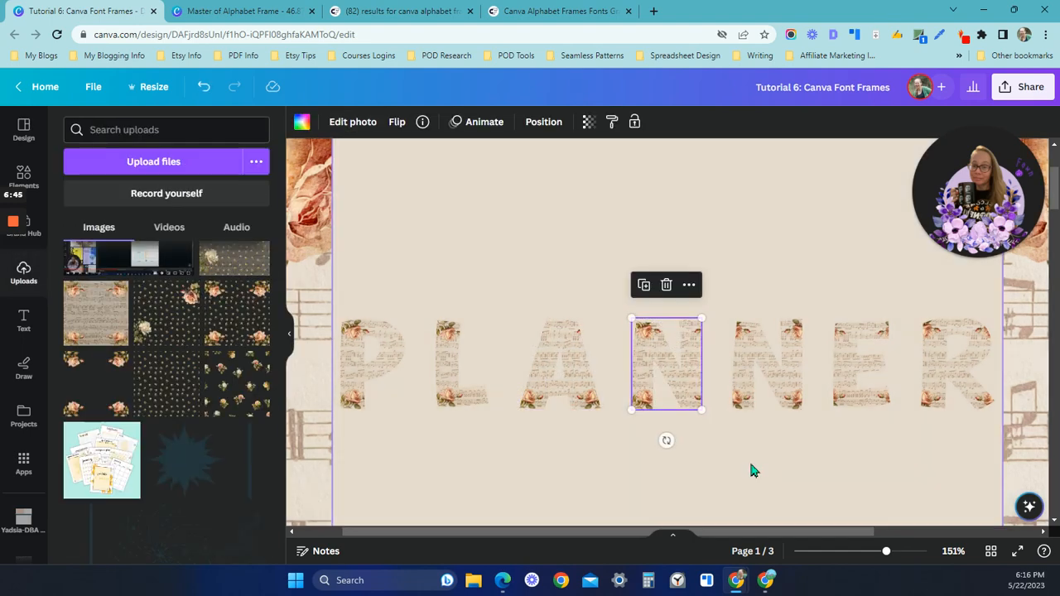
Shift the image inside the second N frame to the right so the roses sit on its left stem
left_click(777, 361)
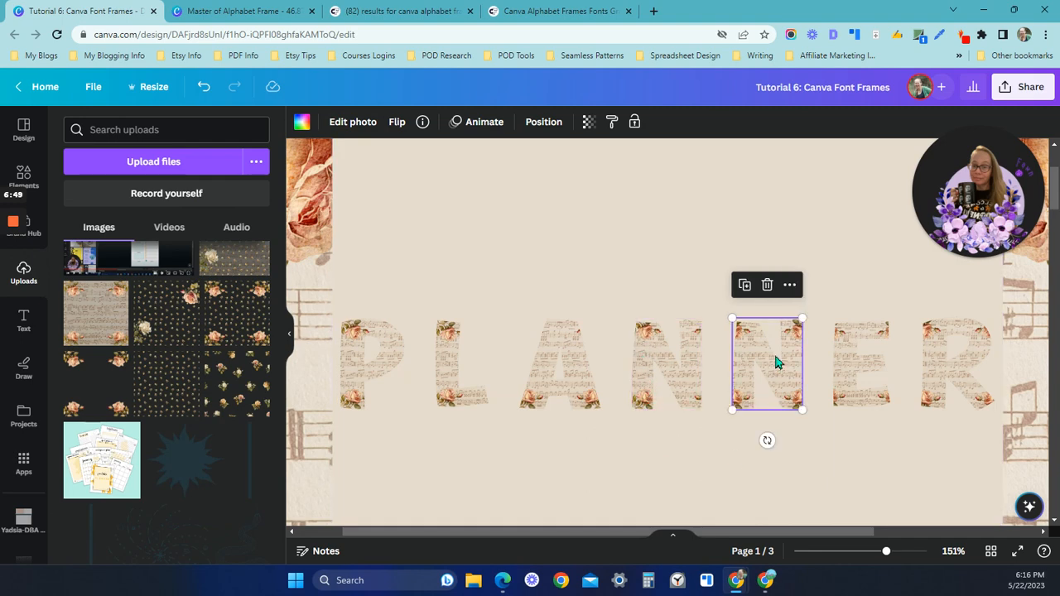
left_click(810, 446)
left_click(763, 362)
double_click(763, 362)
mouse_move(776, 356)
left_mouse_down()
mouse_move(804, 357)
mouse_move(775, 361)
left_mouse_up()
left_click(834, 453)
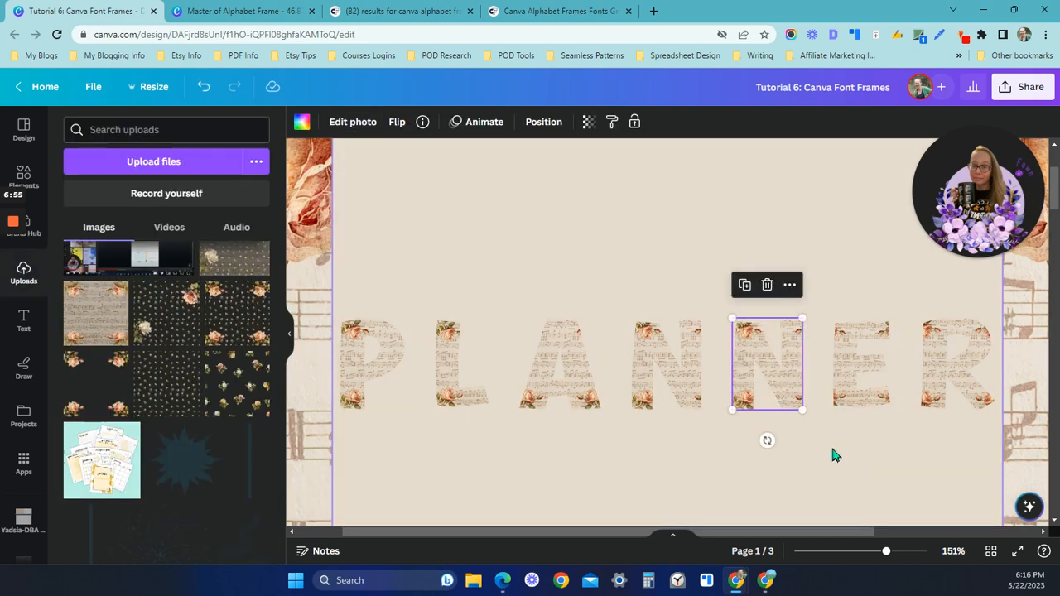
Shift the images inside the E and R frames to the right so the roses fall on their left stems
left_click(840, 373)
double_click(841, 370)
left_click_drag(842, 371, 904, 384)
left_click(914, 452)
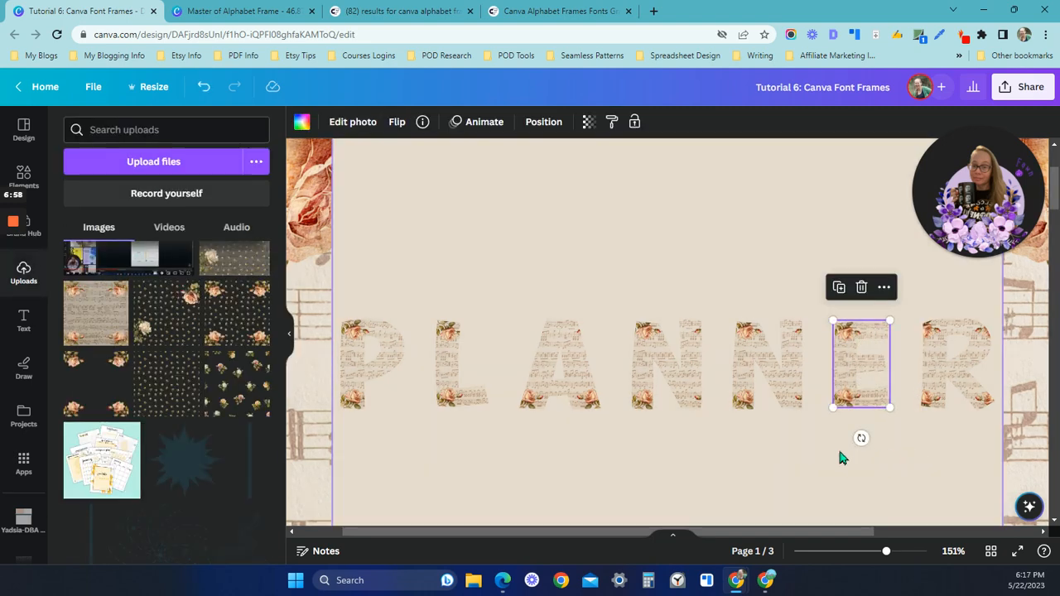
left_click(930, 361)
double_click(933, 359)
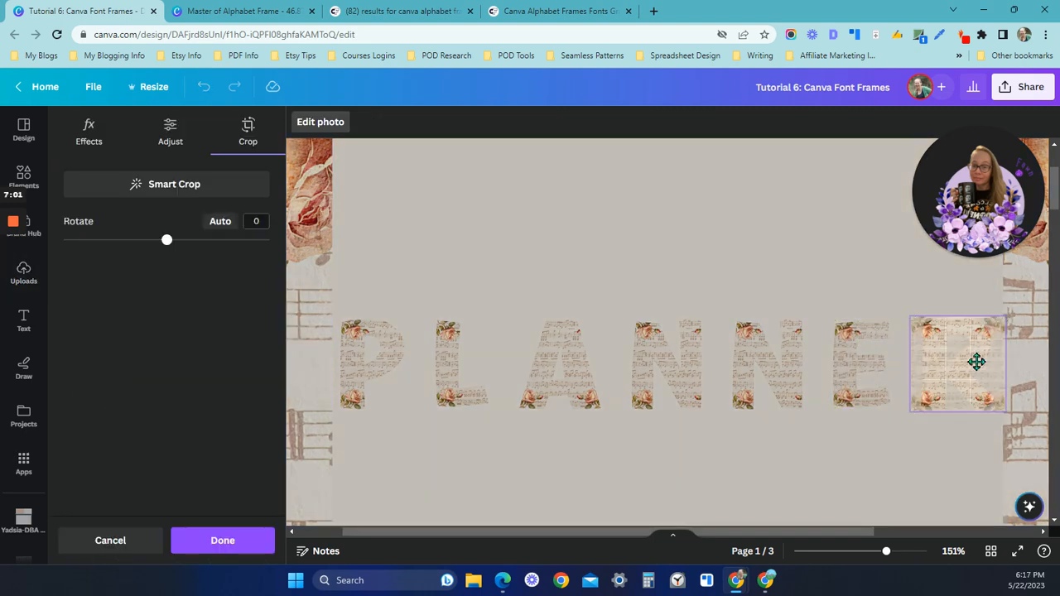
left_click_drag(975, 360, 994, 360)
left_click(838, 468)
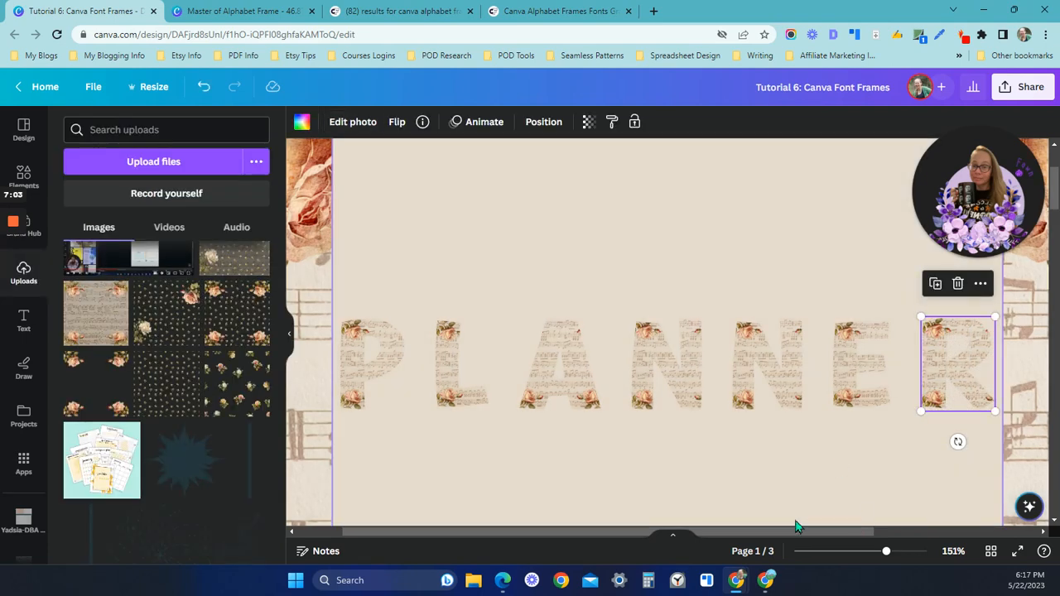
left_click(831, 487)
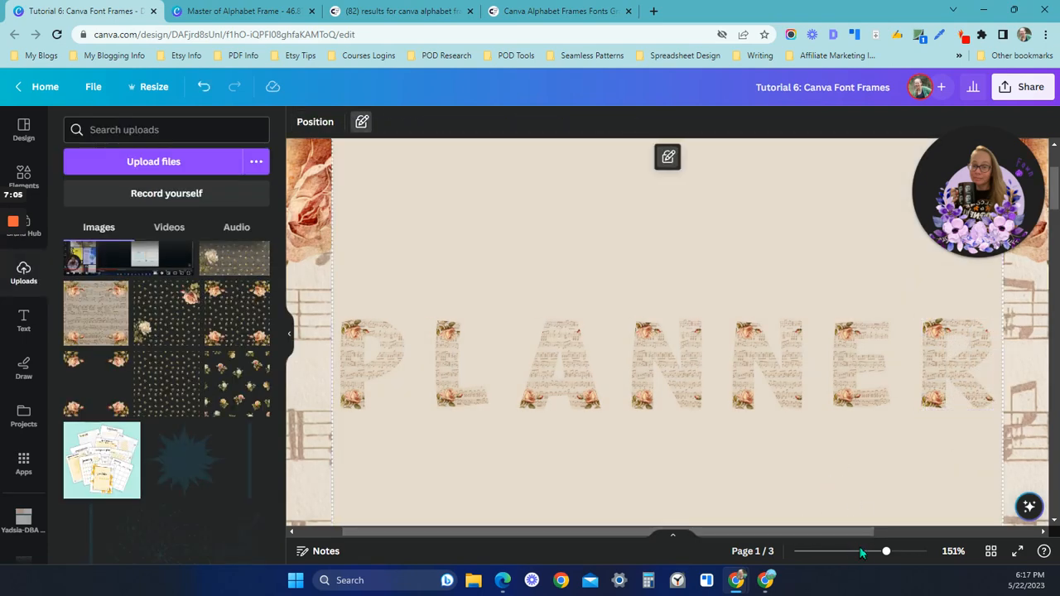
Unlock the beige panel behind the PLANNER letters and open its fill color options
left_click_drag(868, 558, 864, 556)
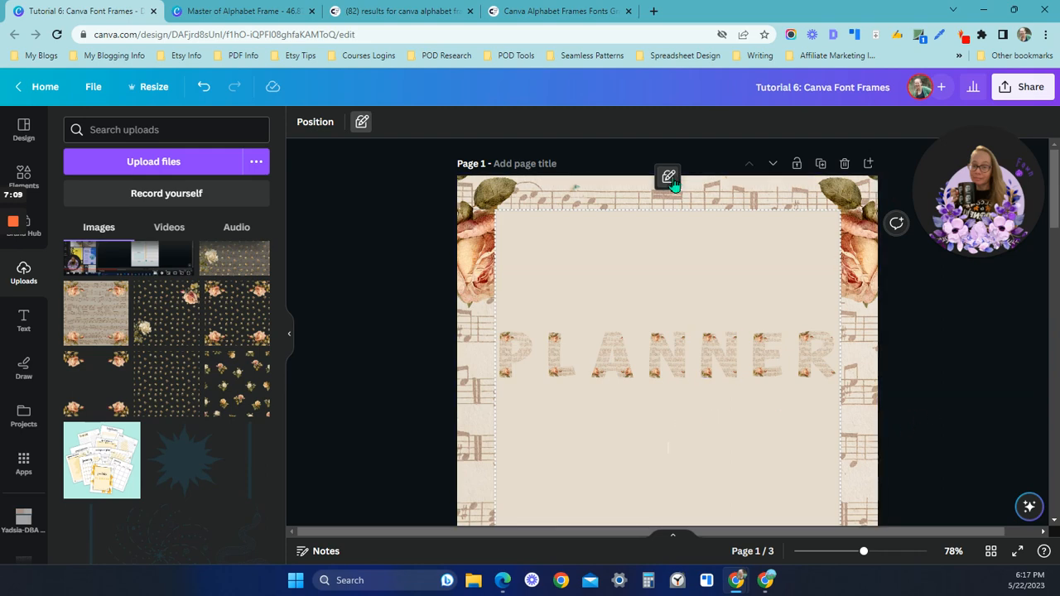
left_click(630, 413)
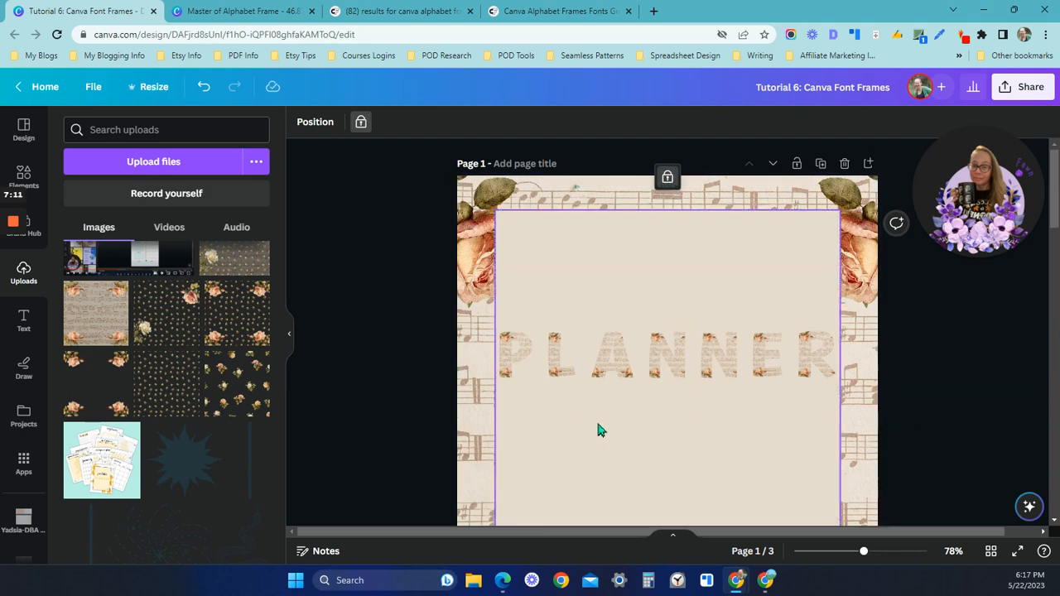
left_click(667, 176)
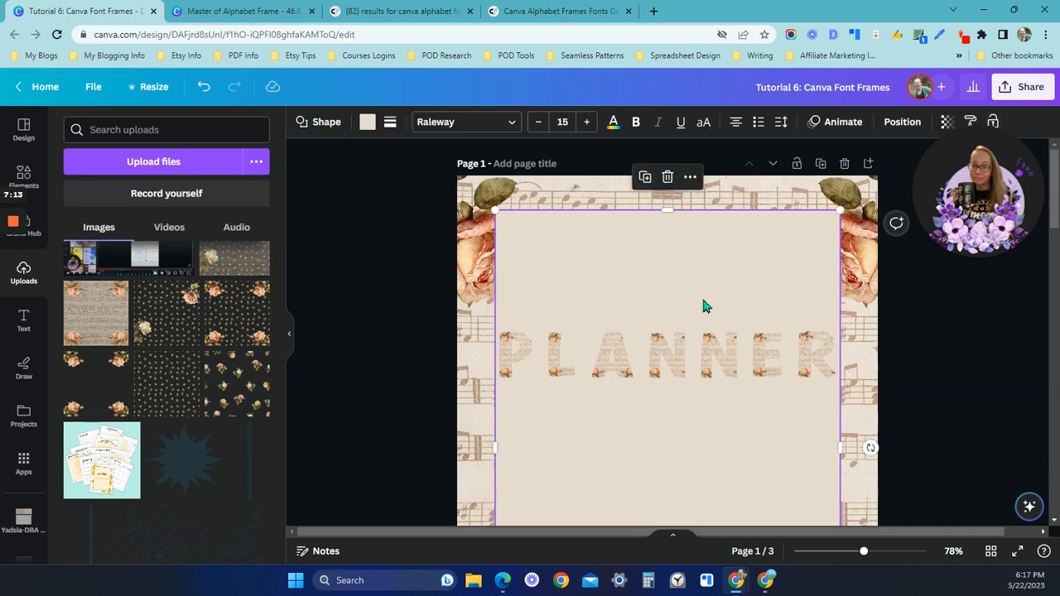
left_click(368, 122)
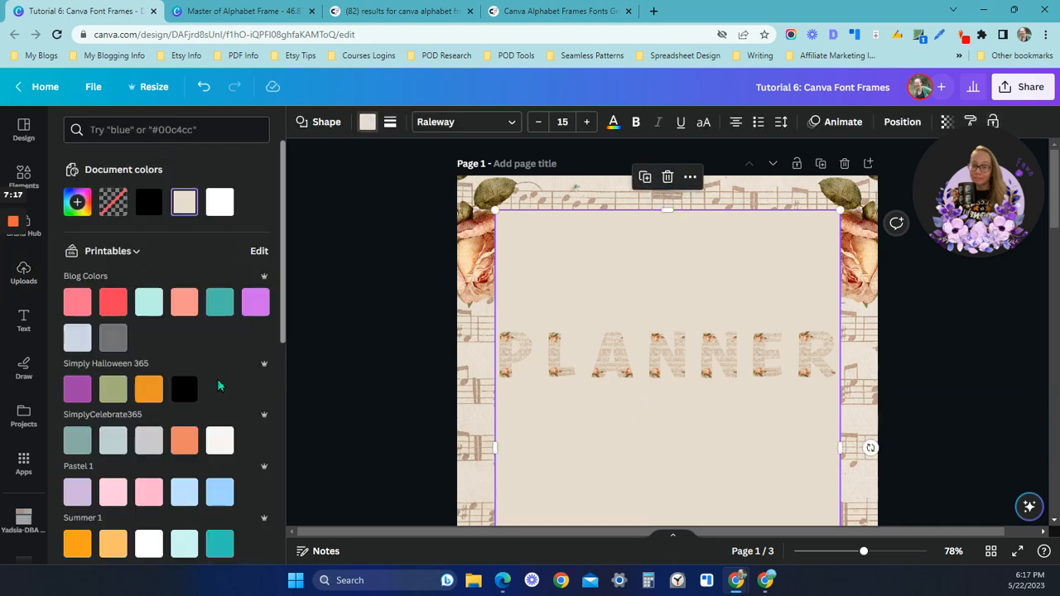
Recolor the panel with a beige sampled from the sheet-music background using the color picker
left_click(77, 202)
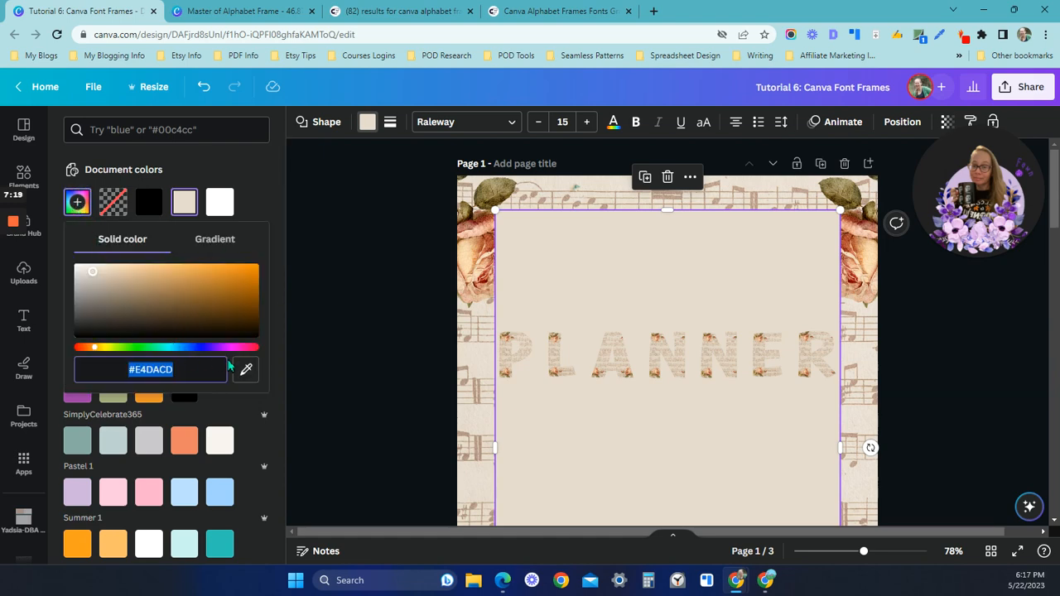
left_click(246, 370)
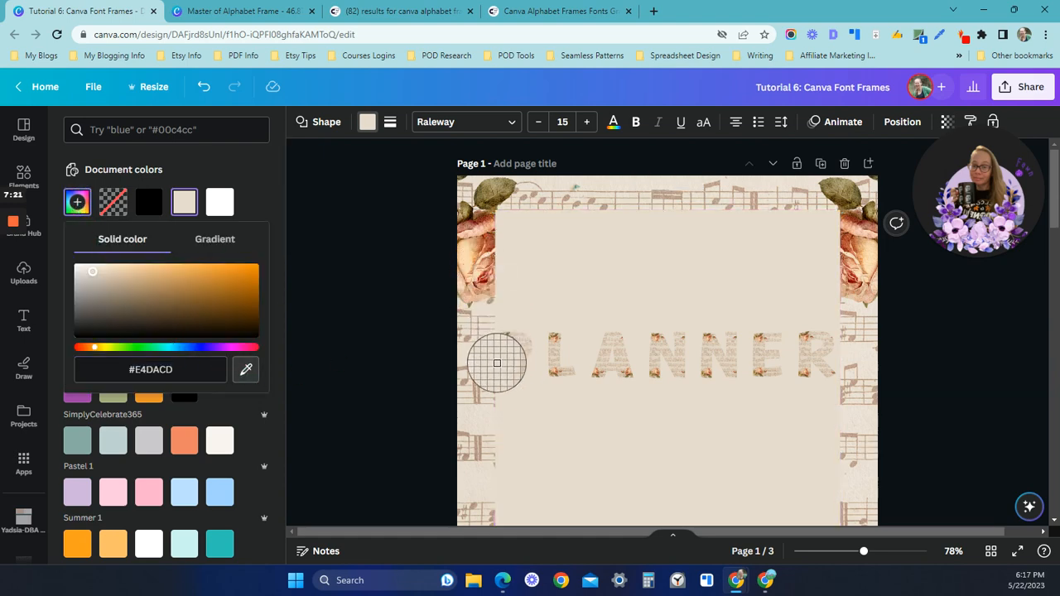
left_click(484, 418)
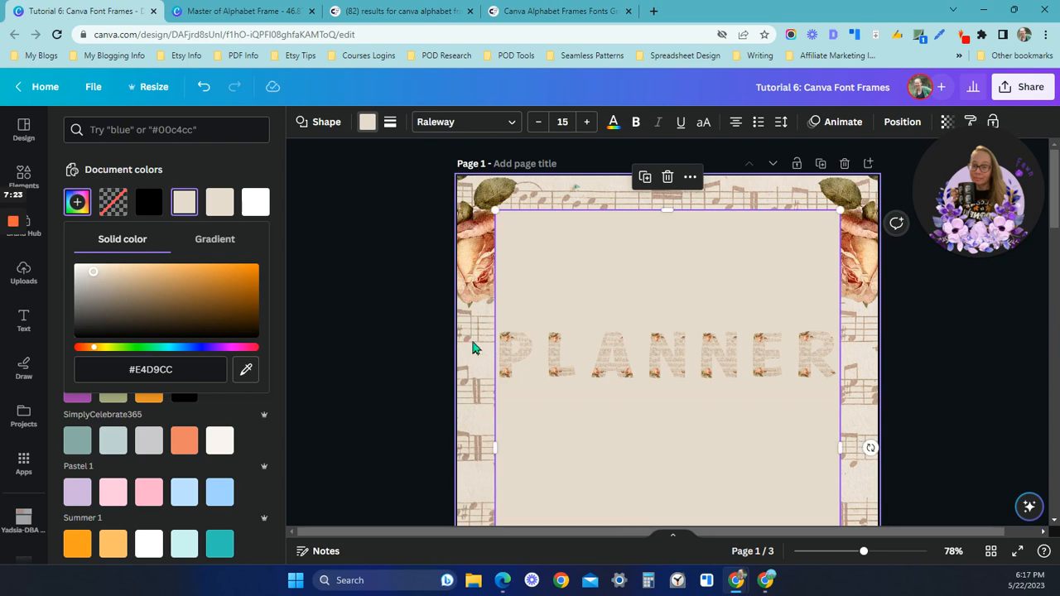
Fill the panel behind the PLANNER letters with white from the document colors and deselect it
left_click(253, 205)
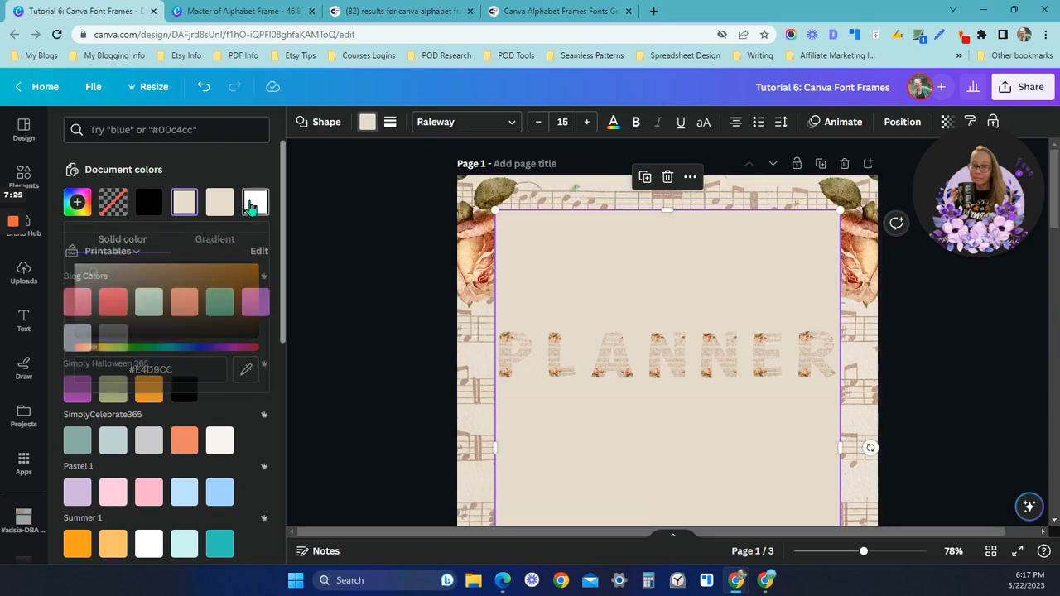
left_click(389, 335)
left_click(409, 345)
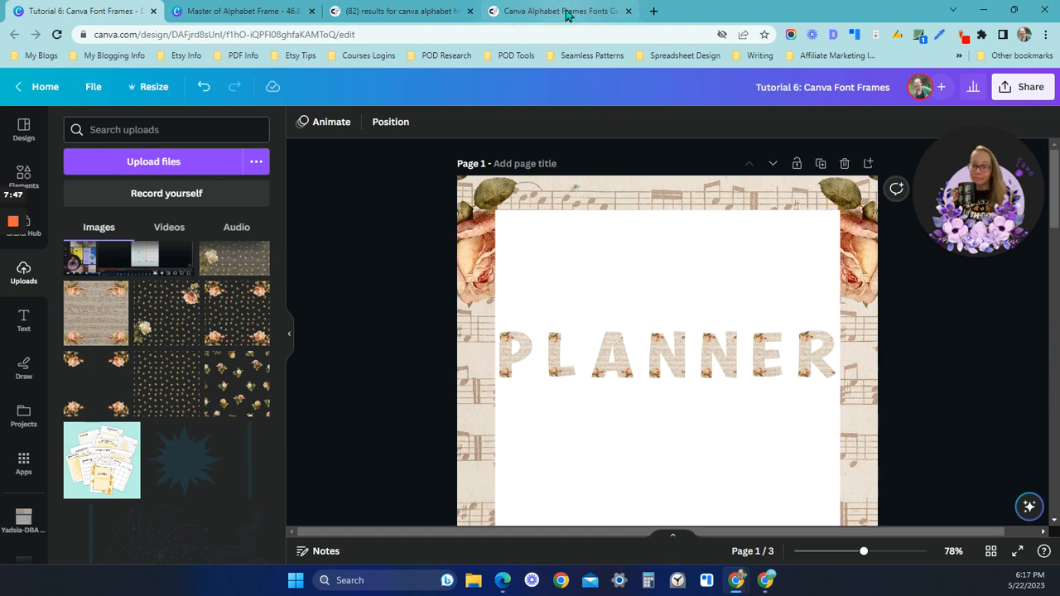
Switch to the other browser window holding the free-account copy of the Canva Font Frames design
mouse_move(568, 14)
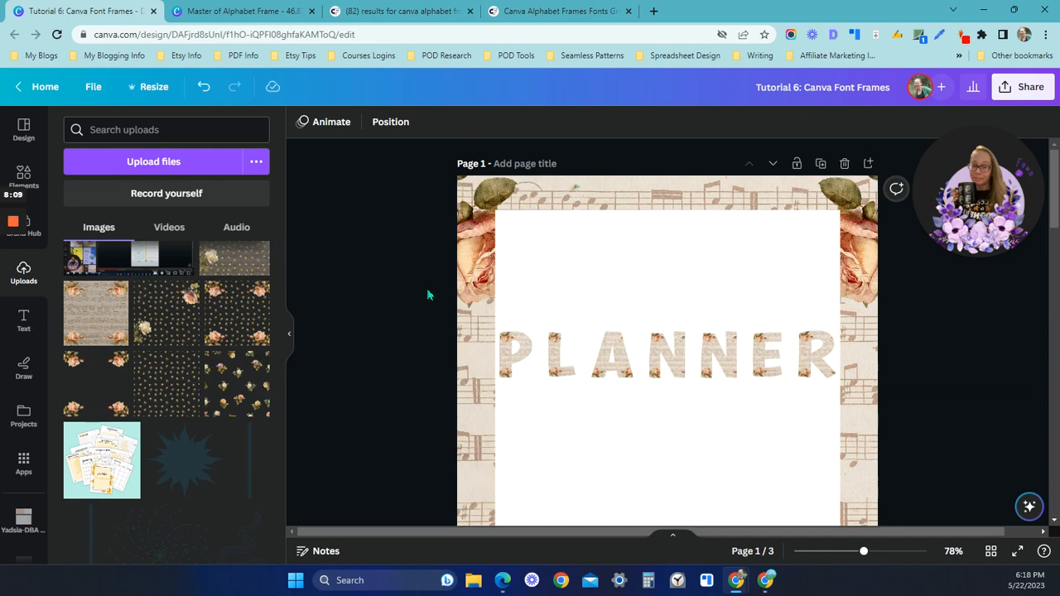
mouse_move(767, 587)
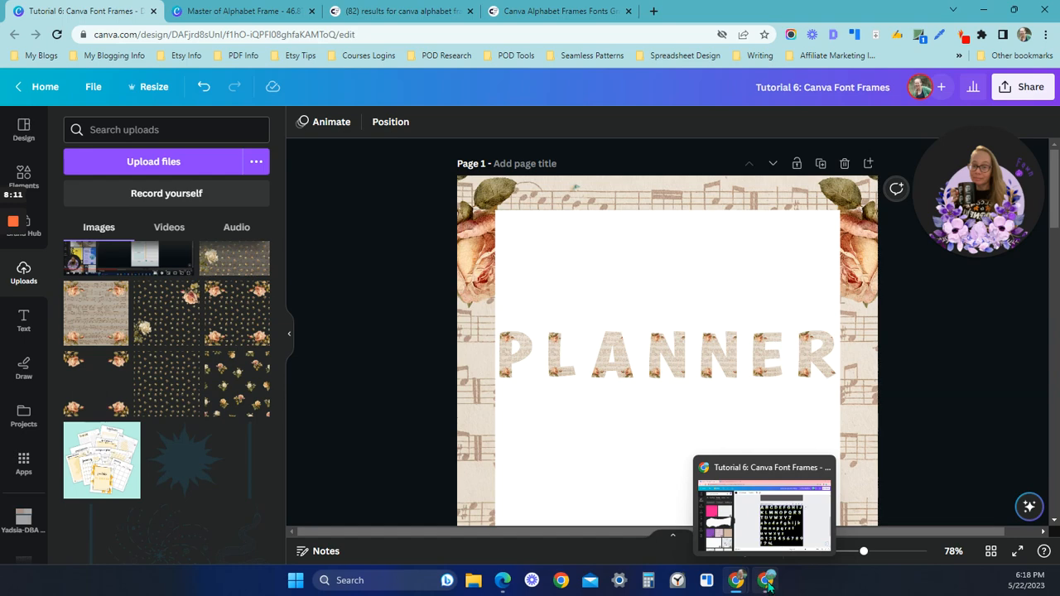
left_click(769, 584)
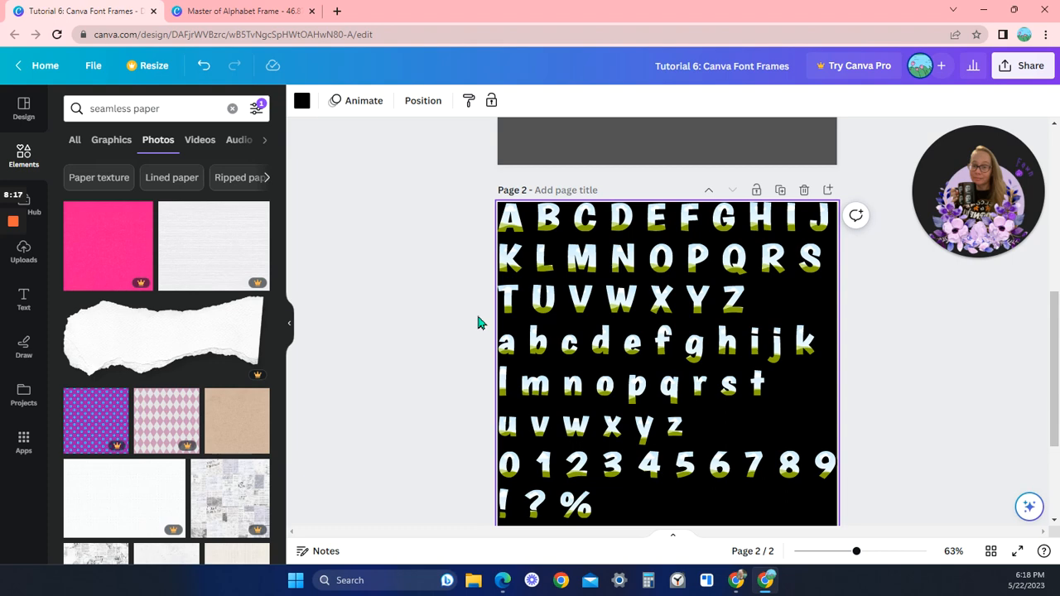
Move the uppercase F, A, W and N letter frames from page 2 onto the gray page 1, side by side in that order
scroll(451, 389, "up", 2)
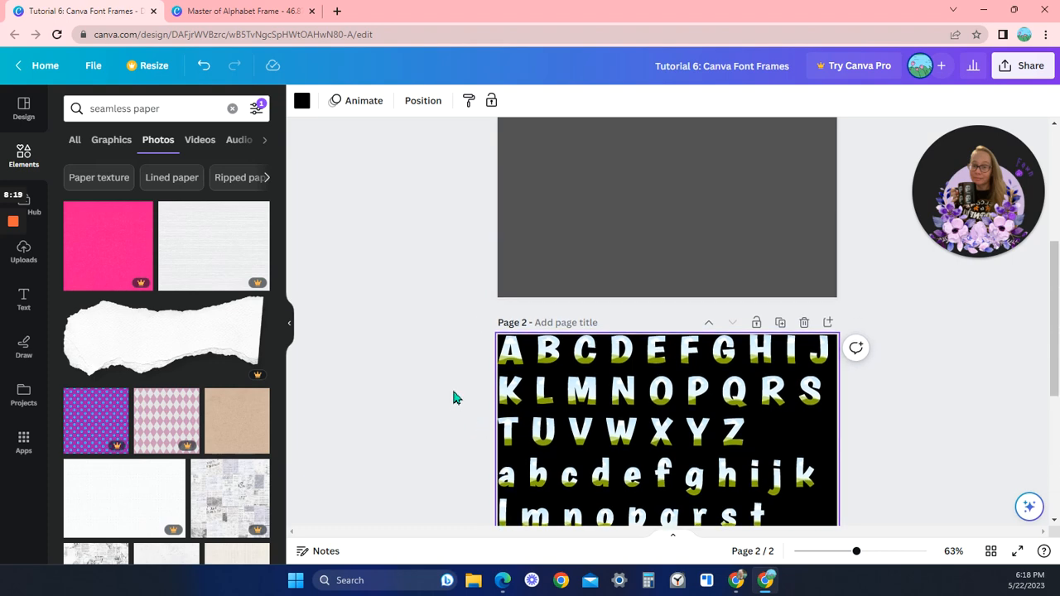
scroll(431, 346, "up", 1)
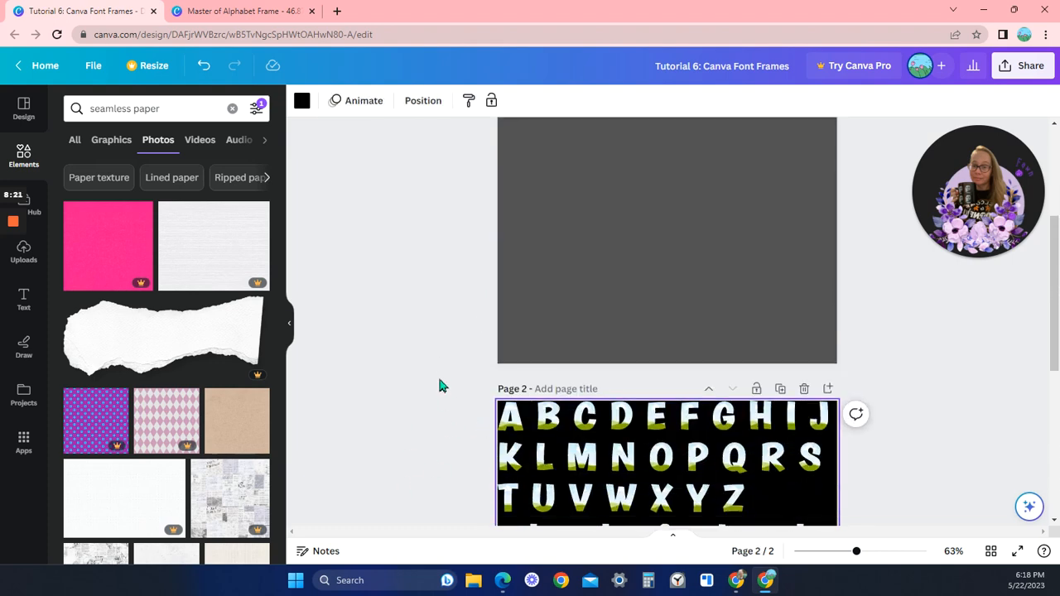
scroll(441, 386, "down", 1)
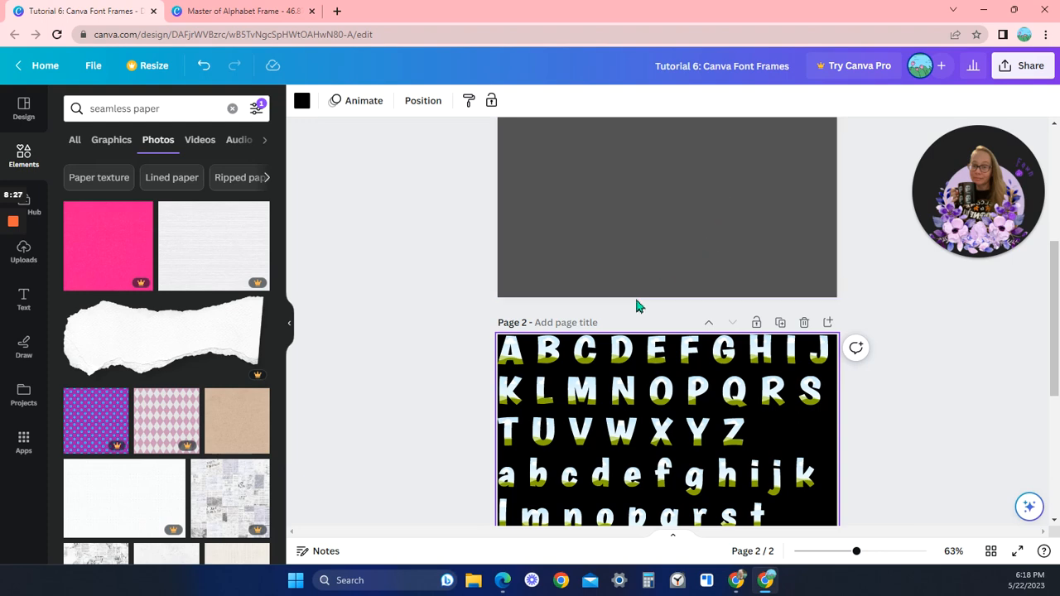
scroll(688, 290, "down", 1)
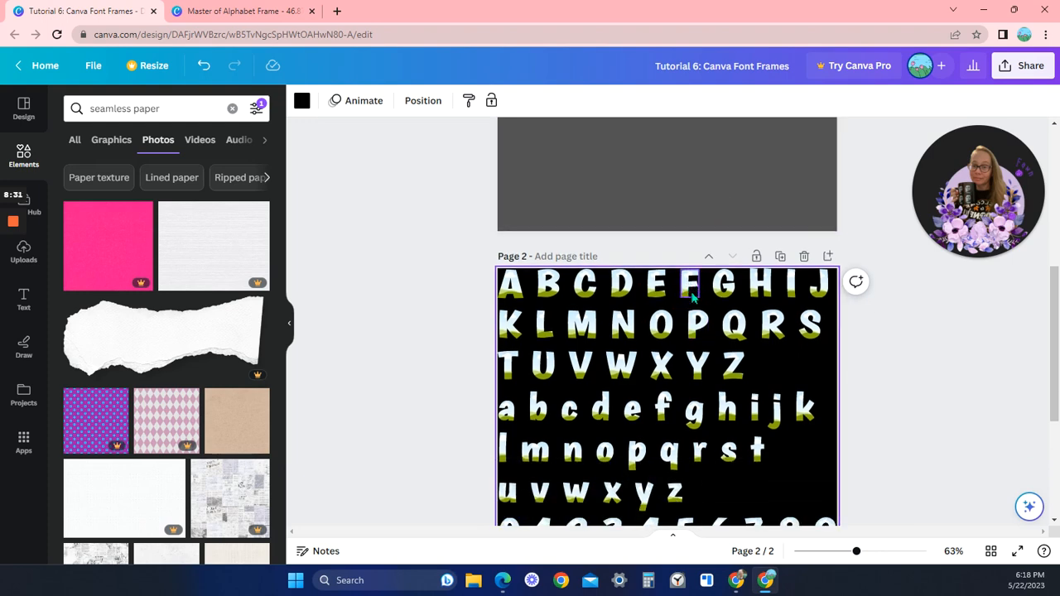
scroll(691, 297, "up", 1)
left_click_drag(690, 350, 577, 200)
left_click_drag(510, 349, 607, 200)
left_click(627, 433)
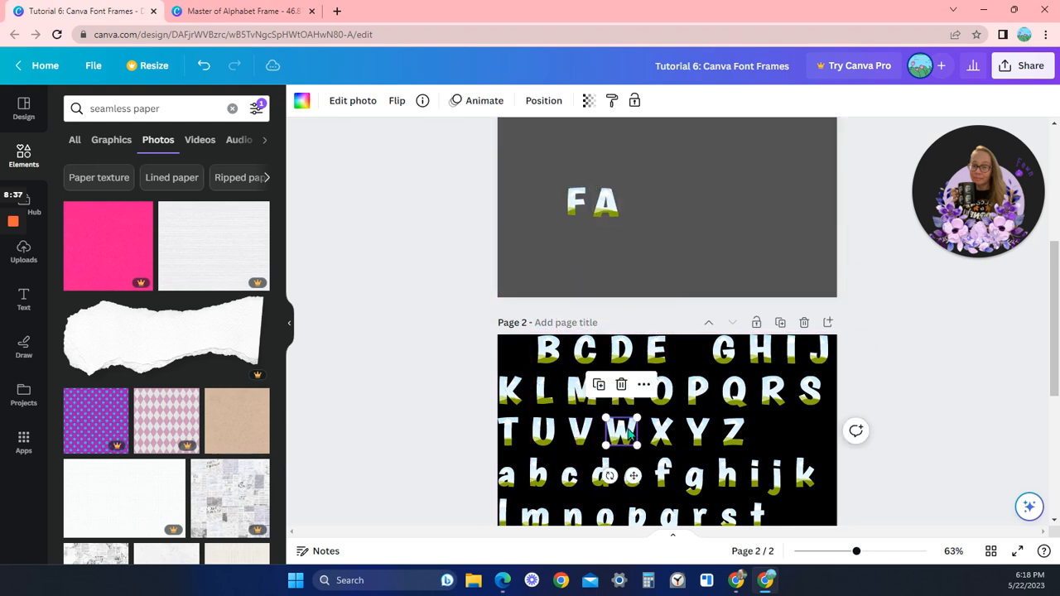
left_click_drag(628, 434, 653, 203)
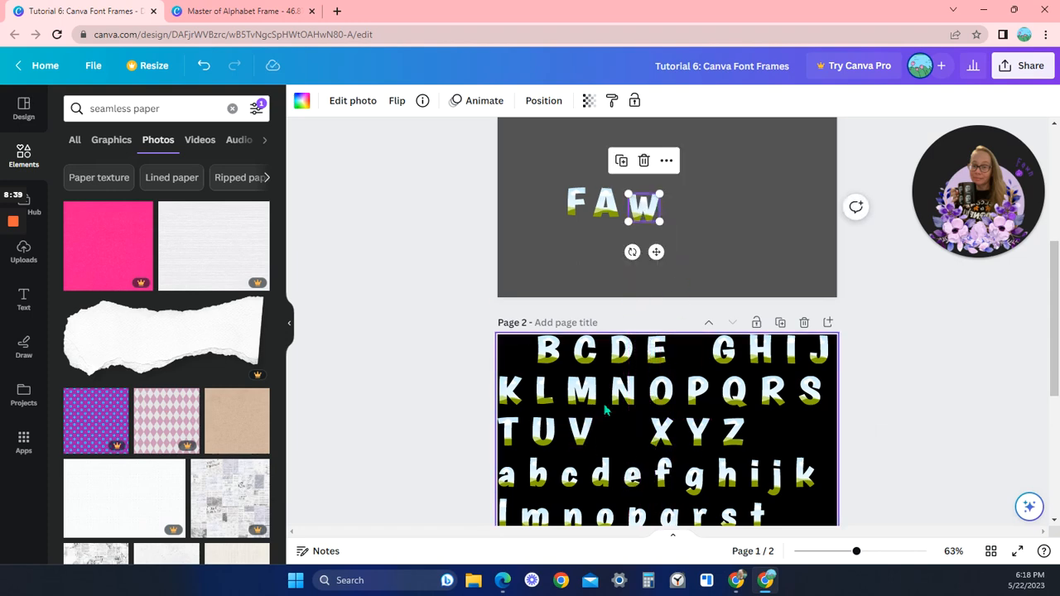
left_click_drag(605, 410, 689, 210)
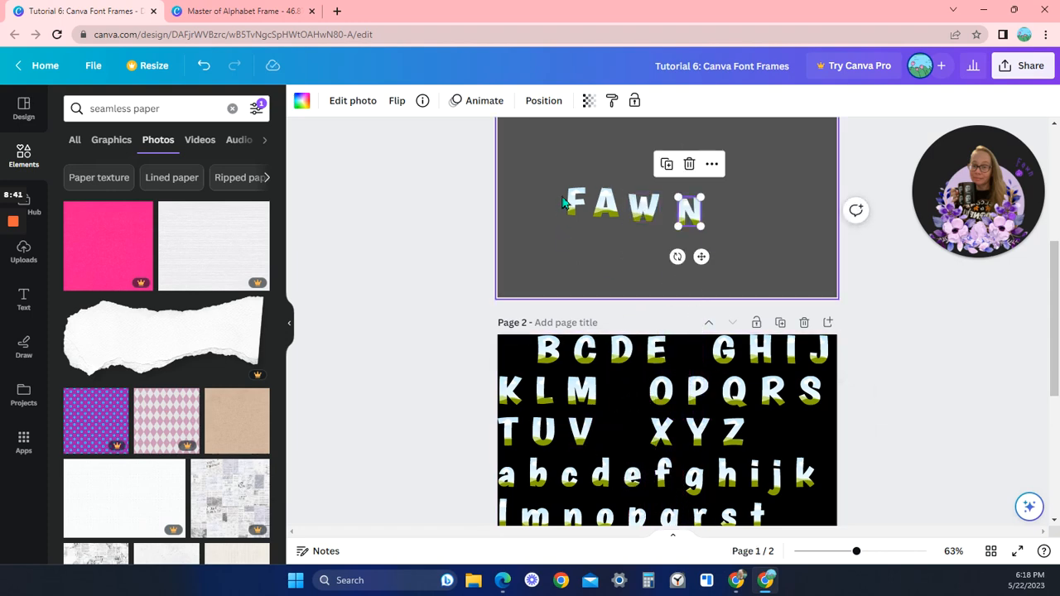
Align and evenly space the four letter frames on page 1 with Tidy up
left_click_drag(560, 167, 766, 248)
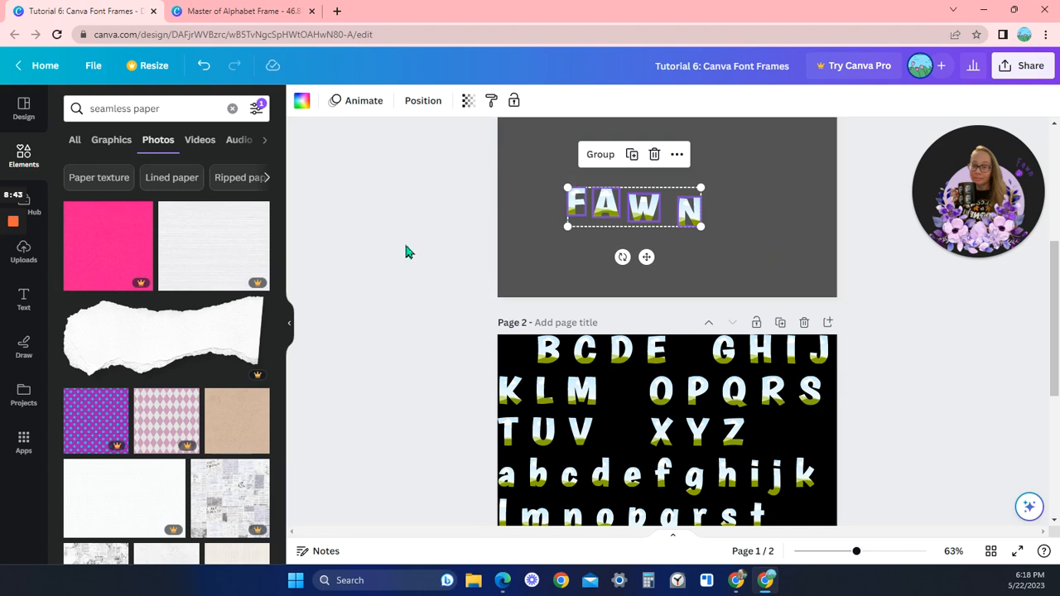
left_click(423, 100)
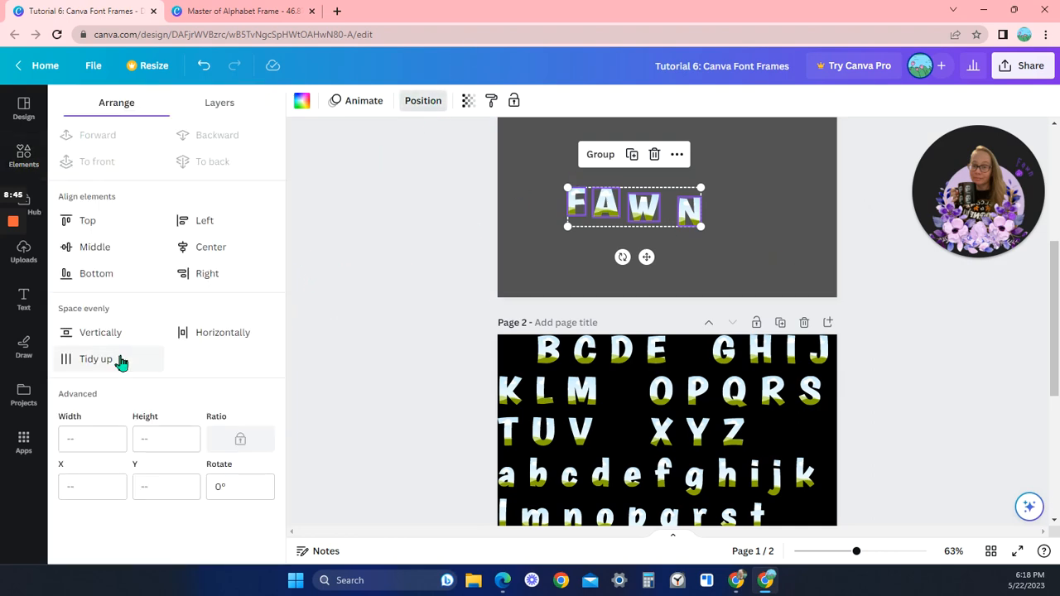
left_click(113, 367)
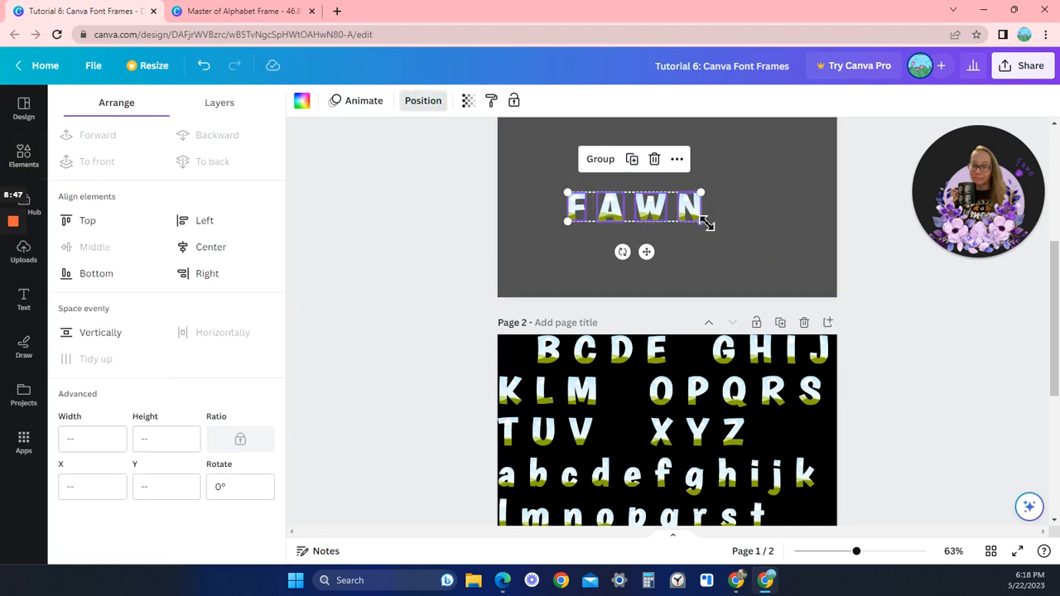
Enlarge the four letter frames together to nearly the page width, center them horizontally on page 1, and deselect them
left_click_drag(703, 225, 818, 251)
scroll(711, 302, "up", 2)
left_click_drag(706, 321, 703, 241)
scroll(703, 279, "up", 2)
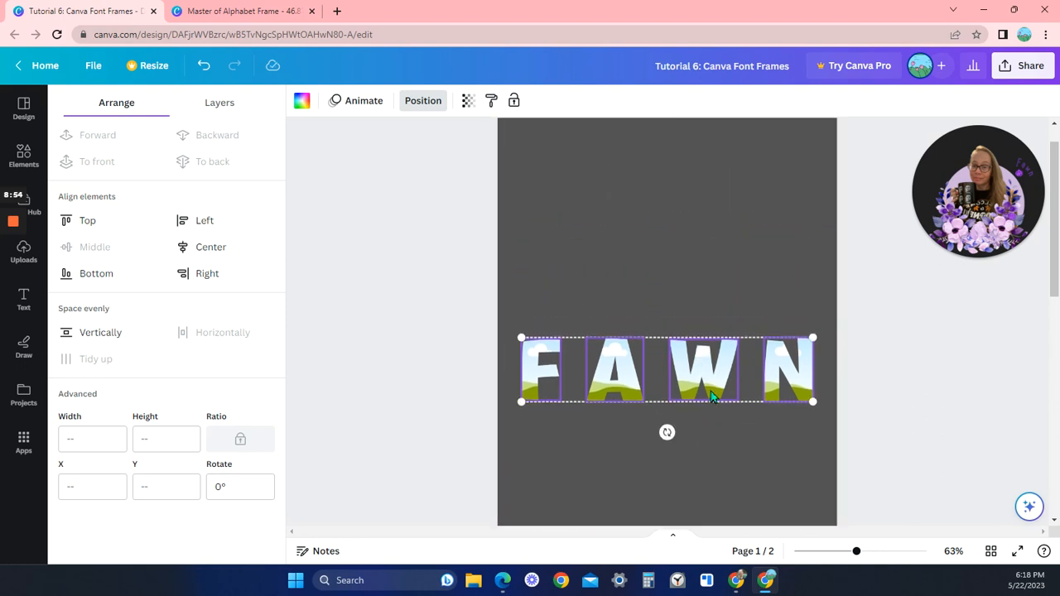
left_click(748, 438)
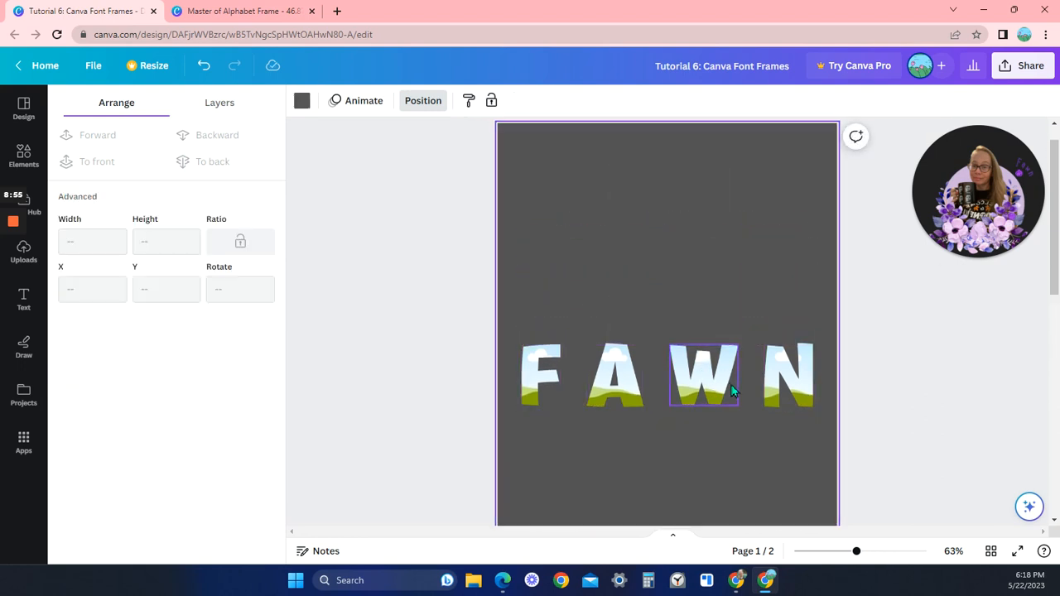
Search the elements for "seamless paper" again and limit the results to photos
left_click(37, 159)
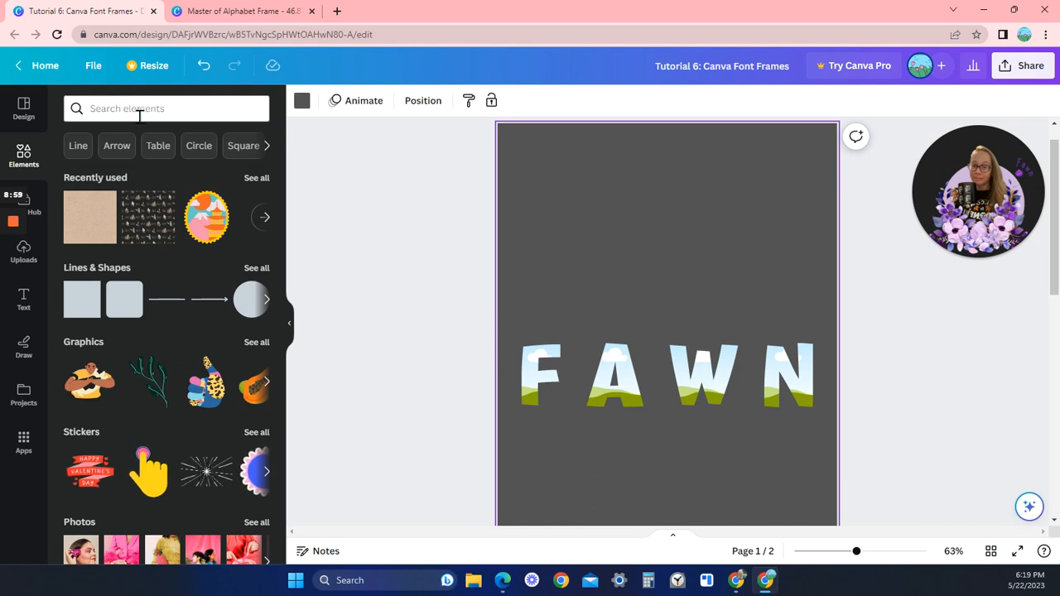
left_click(186, 107)
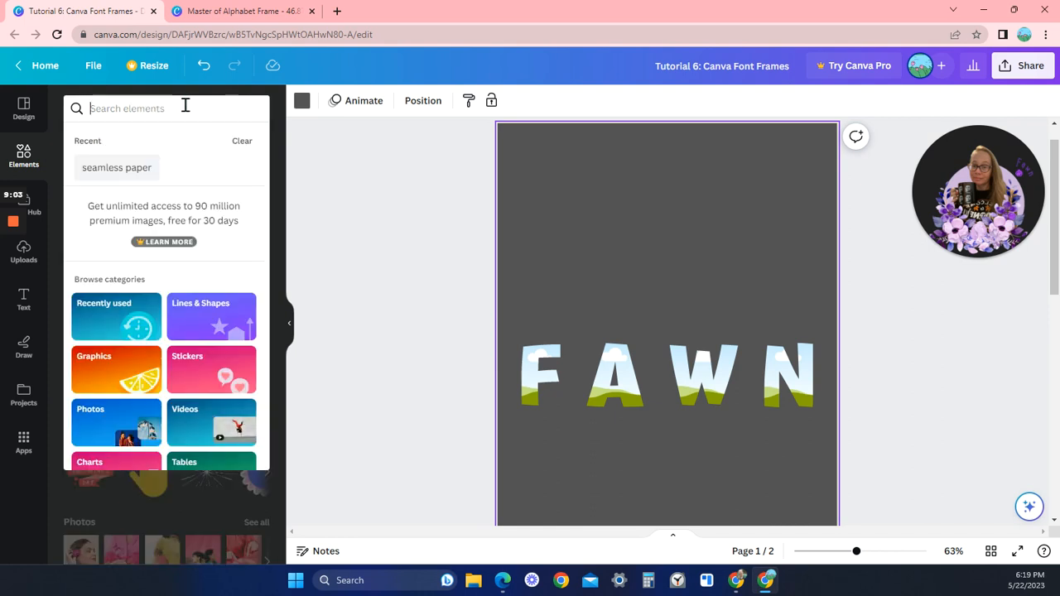
left_click(120, 169)
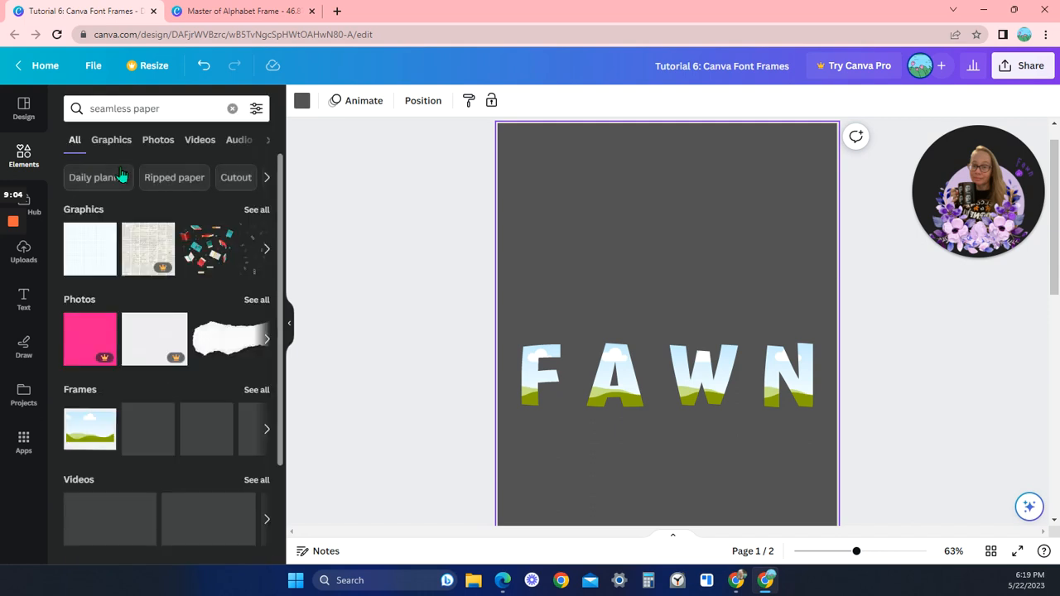
left_click(163, 142)
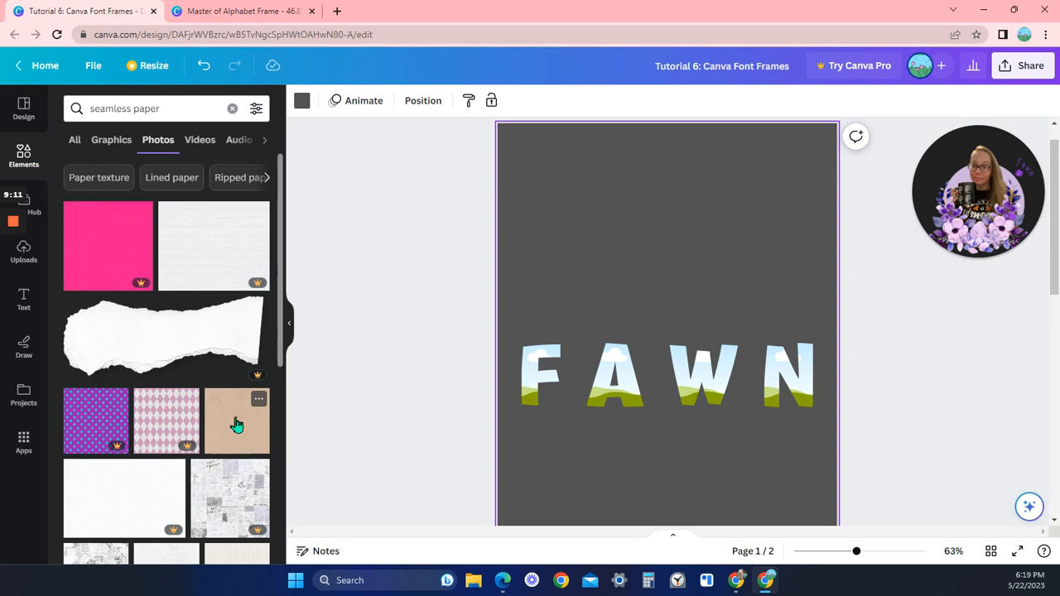
Fill the F, A, W and N frames with the plain tan paper photo
left_click_drag(236, 425, 533, 386)
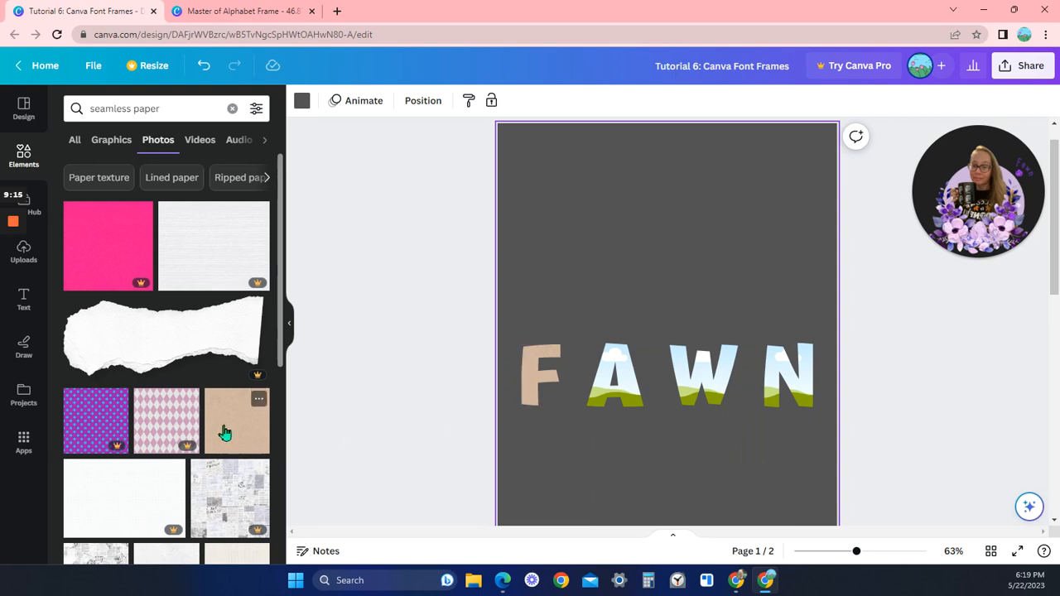
left_click_drag(237, 431, 611, 393)
left_click_drag(242, 429, 692, 386)
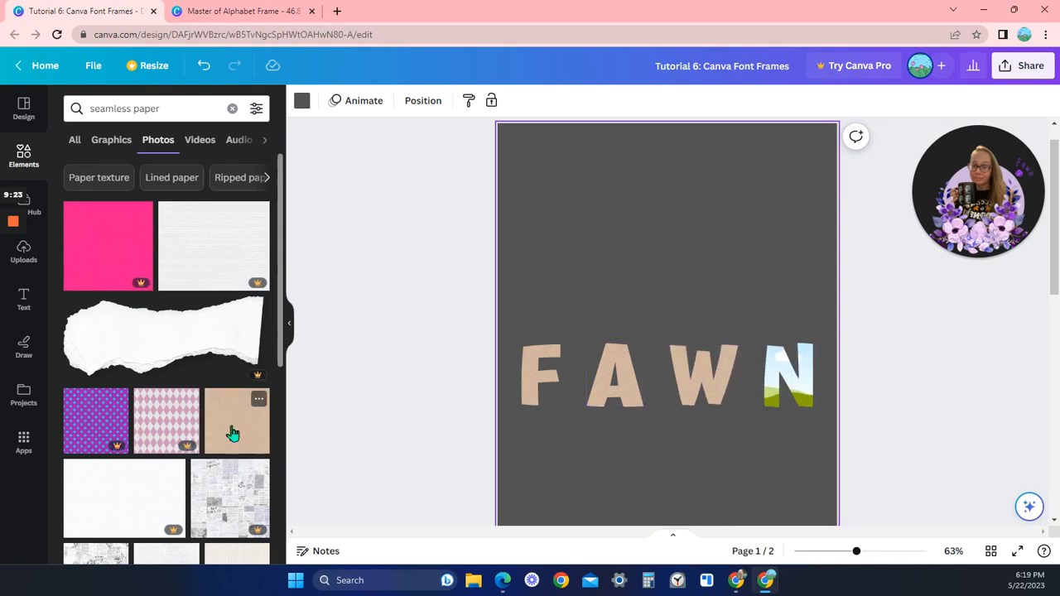
left_click_drag(230, 426, 772, 392)
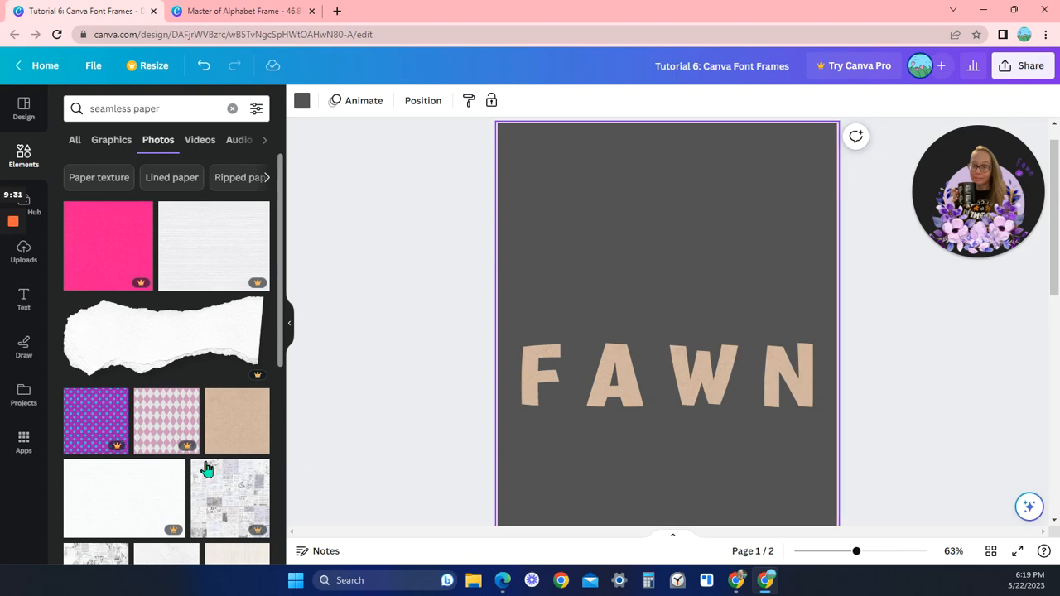
View the uploads area, and search the elements for "alphabet frames", showing all results of the Frames category
left_click(33, 260)
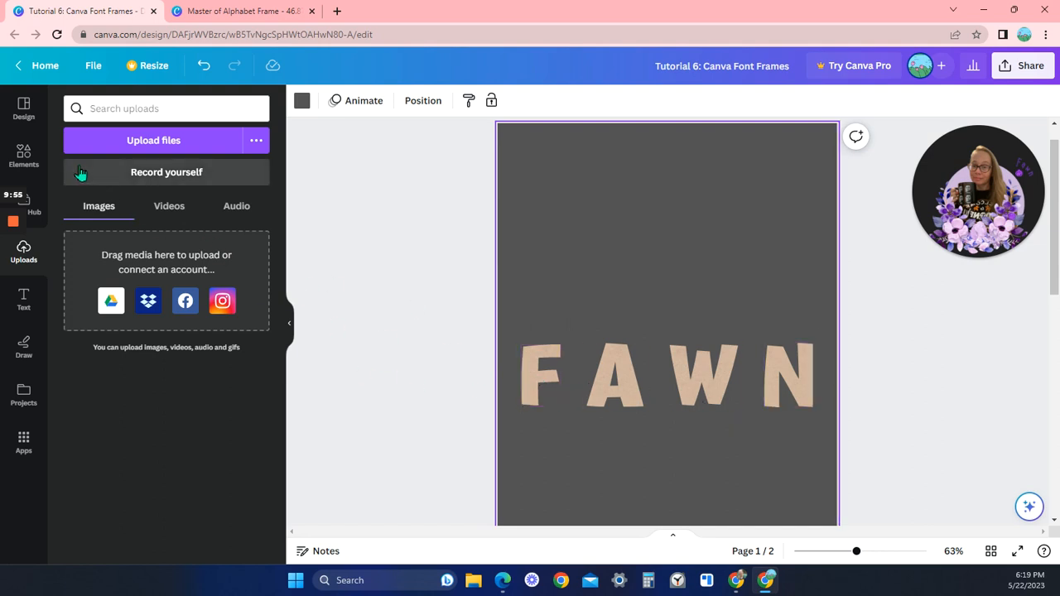
left_click(41, 163)
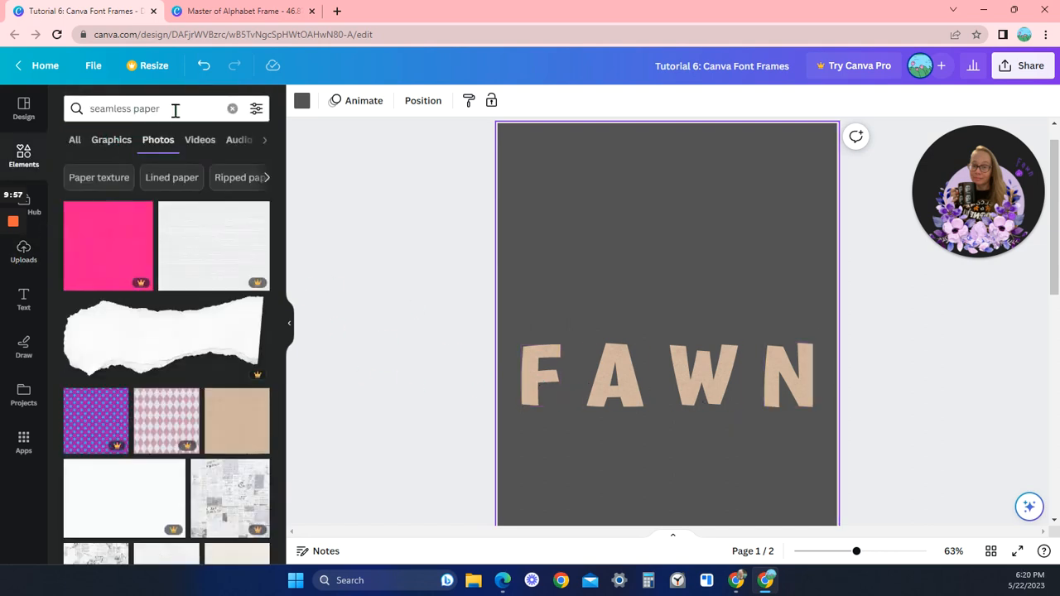
left_click(233, 109)
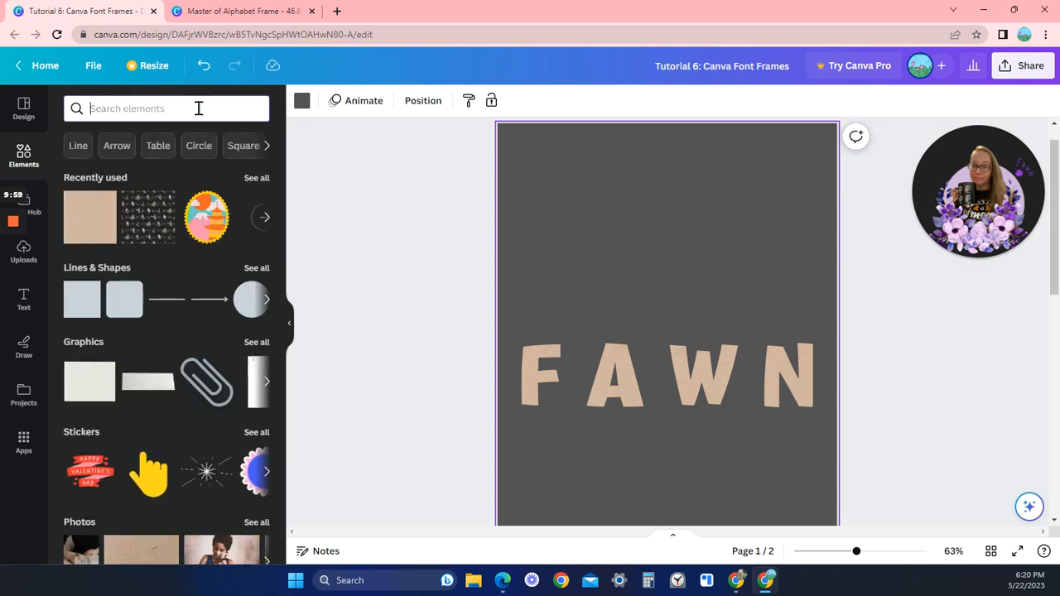
type("al")
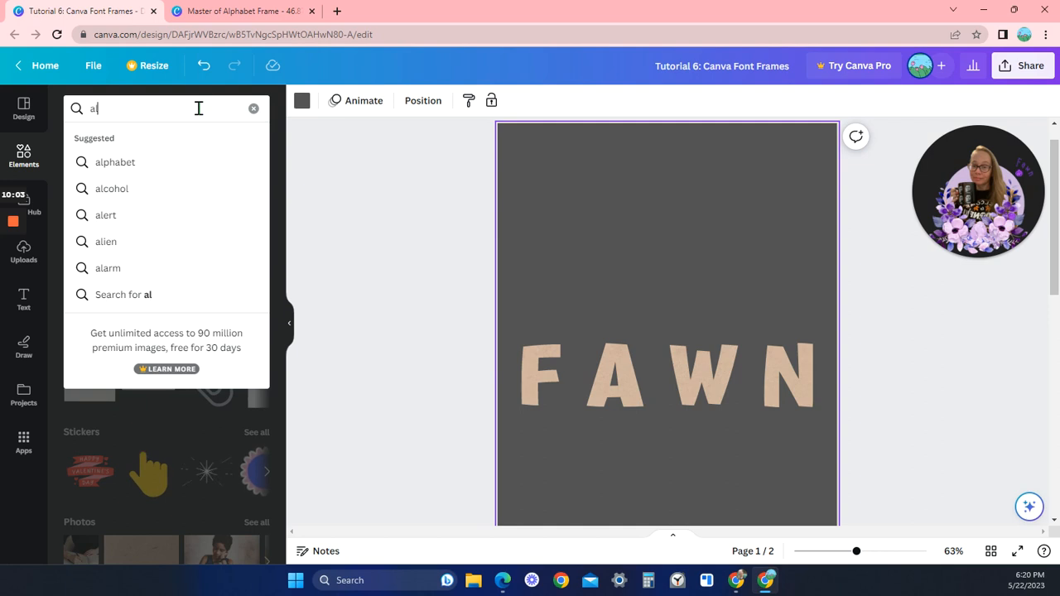
type("phabet")
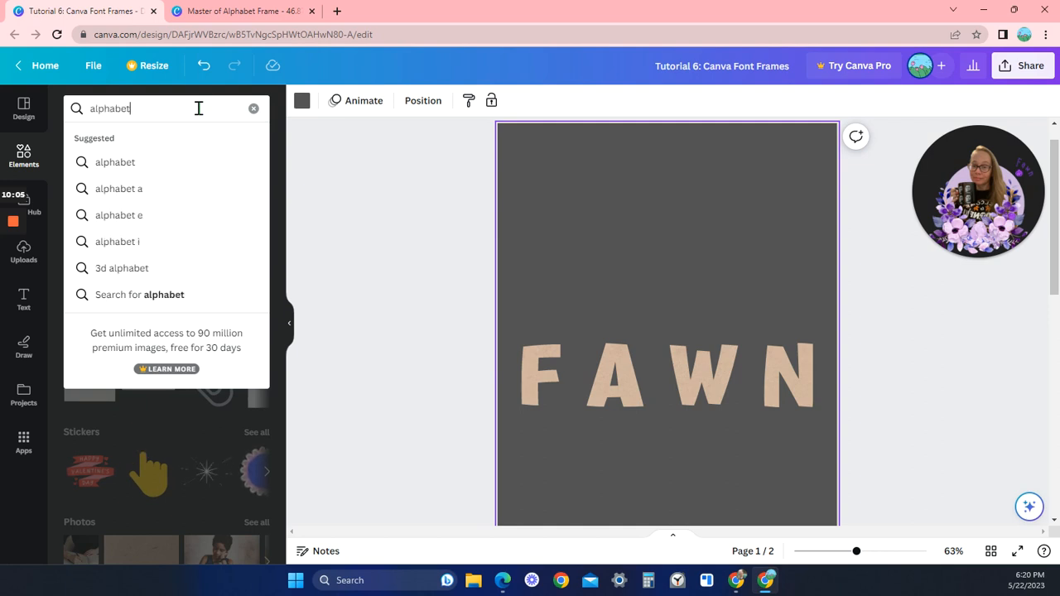
type(" frames")
key("Return")
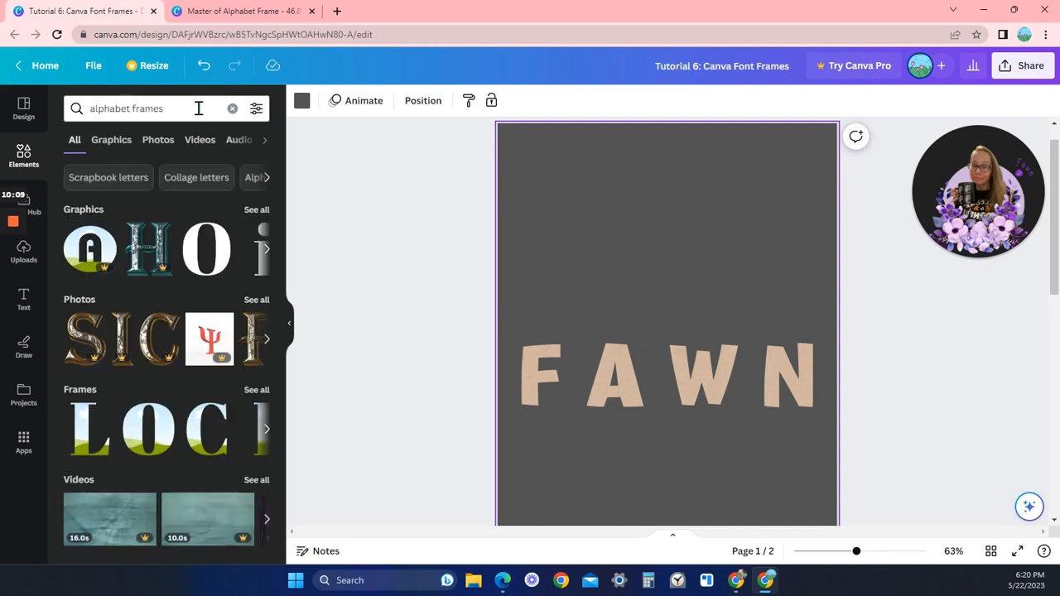
left_click(255, 391)
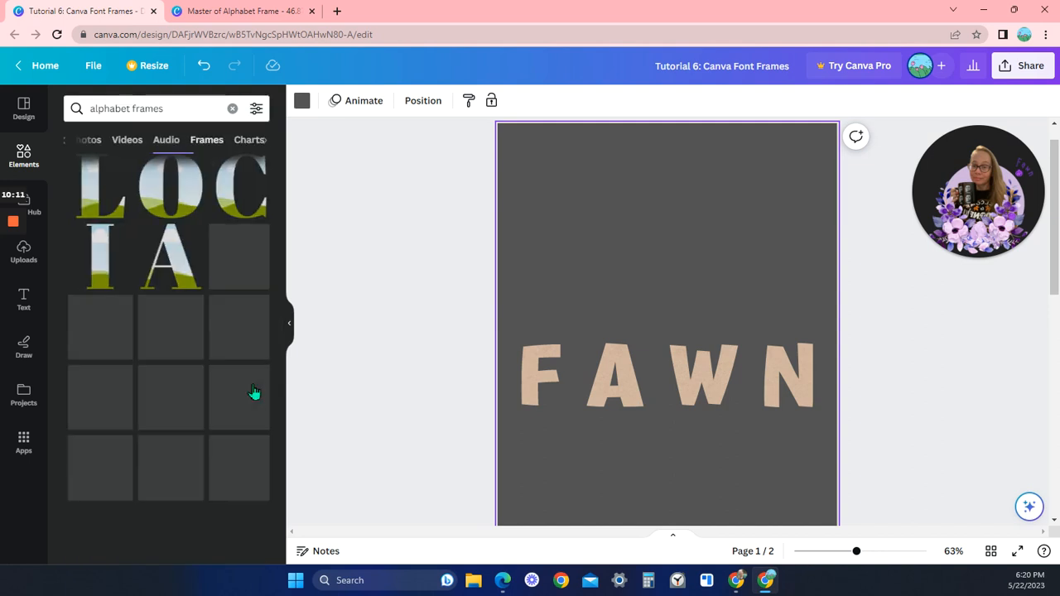
Browse the alphabet frame results to examine the available letter styles and return to the start of the list
scroll(200, 466, "down", 2)
scroll(200, 464, "down", 3)
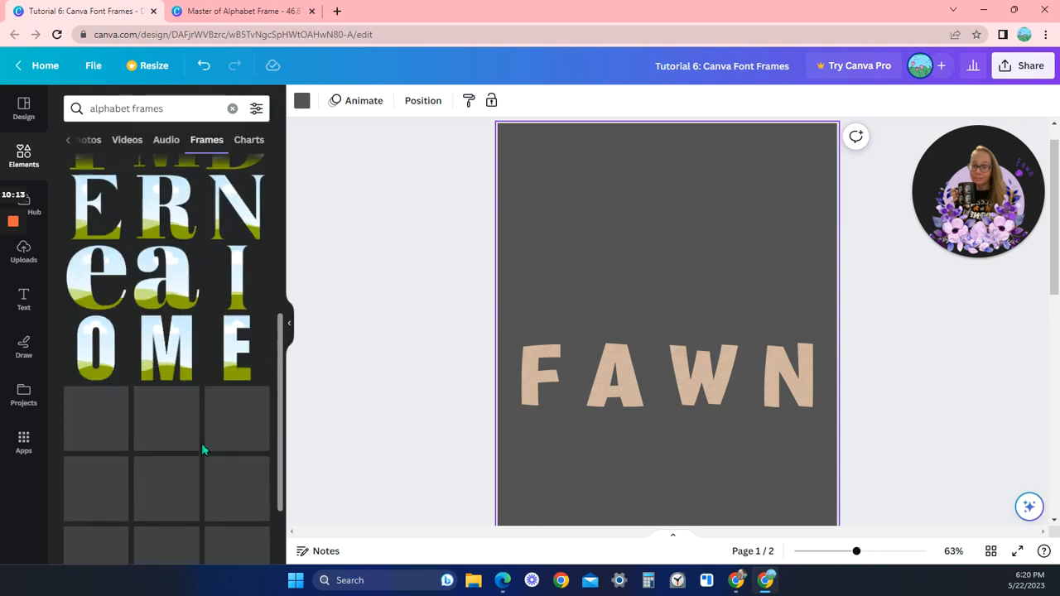
scroll(235, 398, "down", 1)
scroll(235, 398, "down", 3)
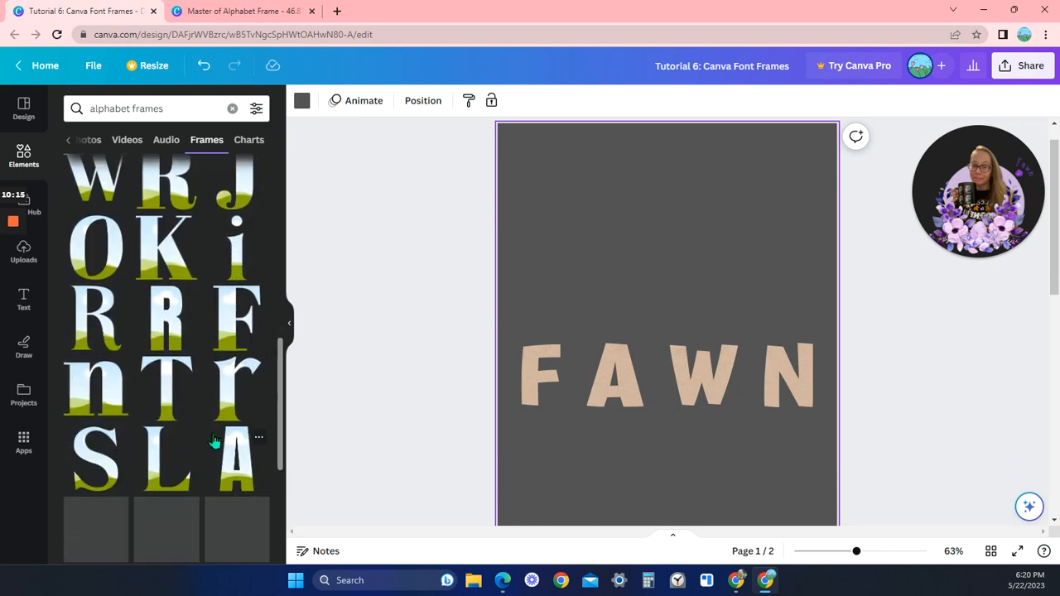
scroll(236, 466, "down", 2)
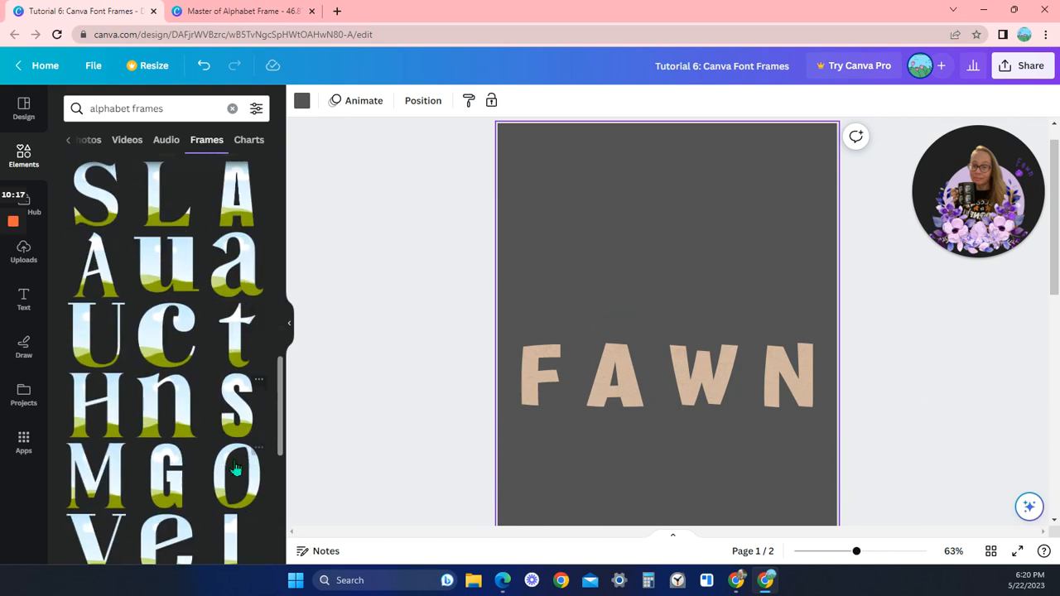
scroll(237, 463, "down", 2)
scroll(222, 439, "down", 2)
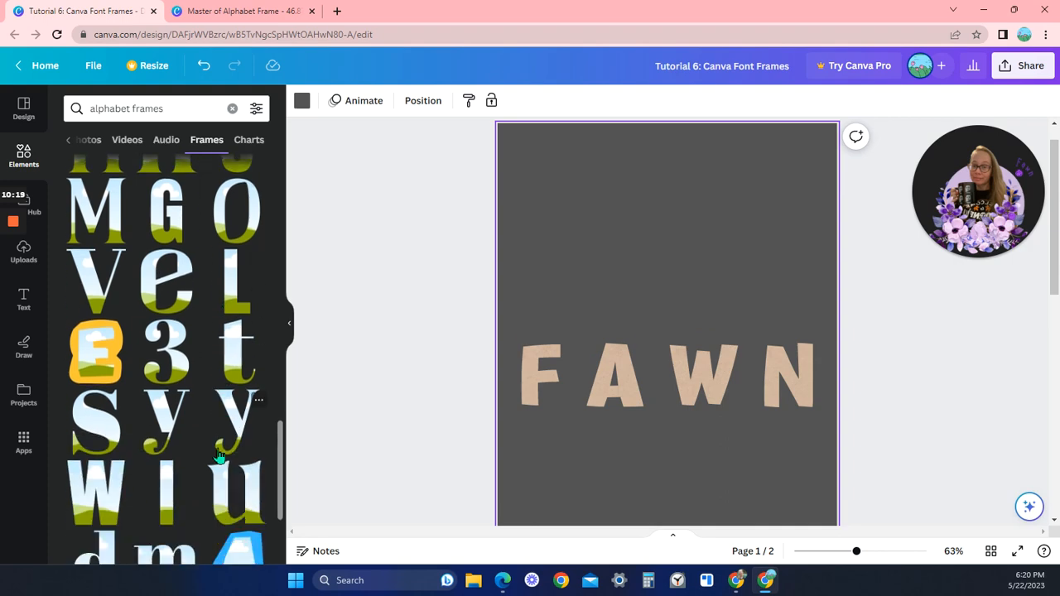
scroll(223, 443, "up", 10)
scroll(221, 442, "up", 5)
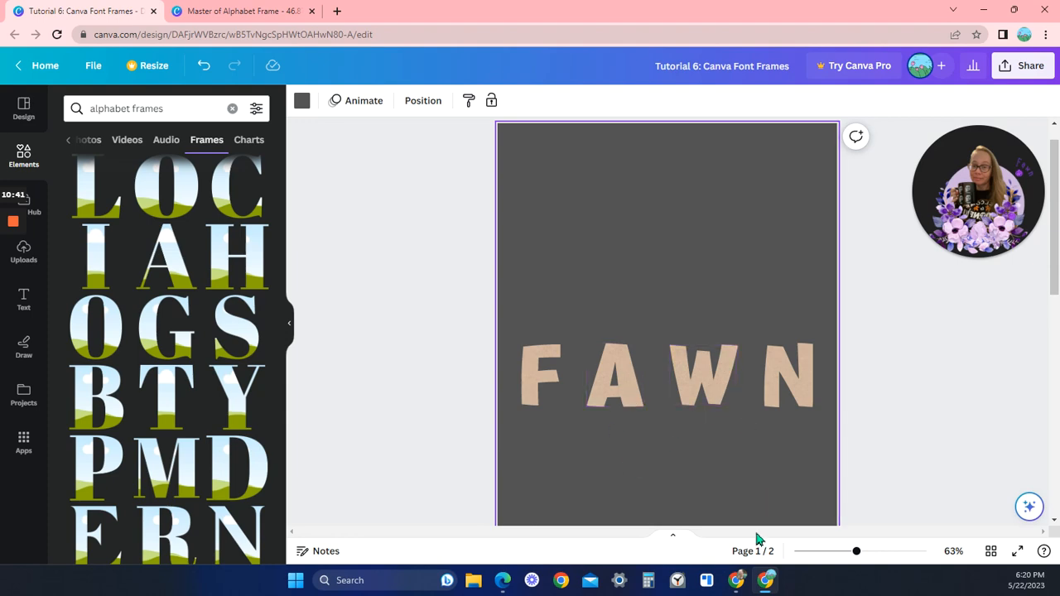
Switch back to the browser window with the PLANNER cover design
mouse_move(738, 581)
left_click(664, 509)
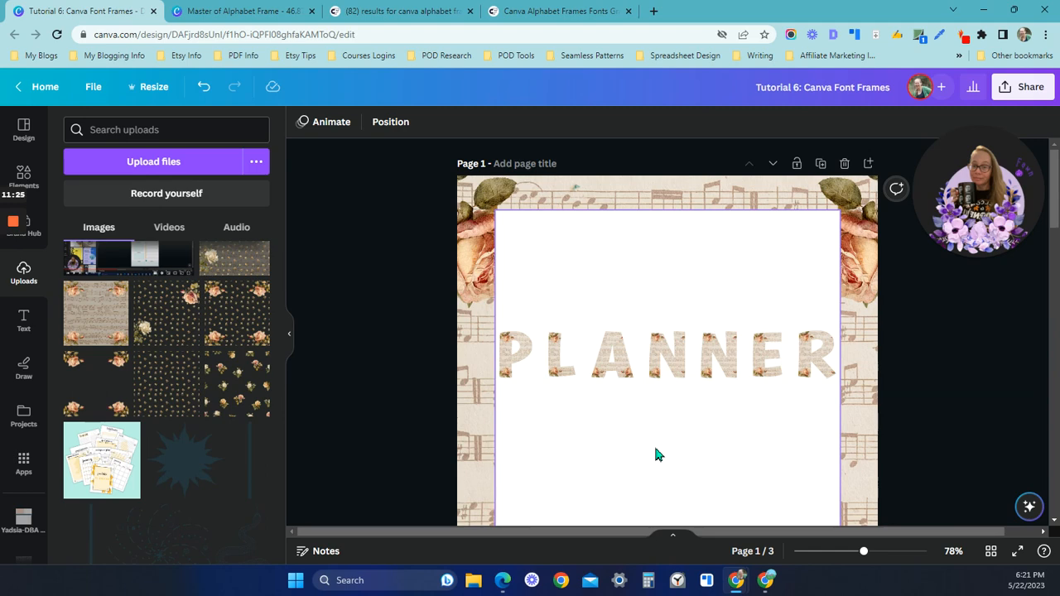
mouse_move(15, 226)
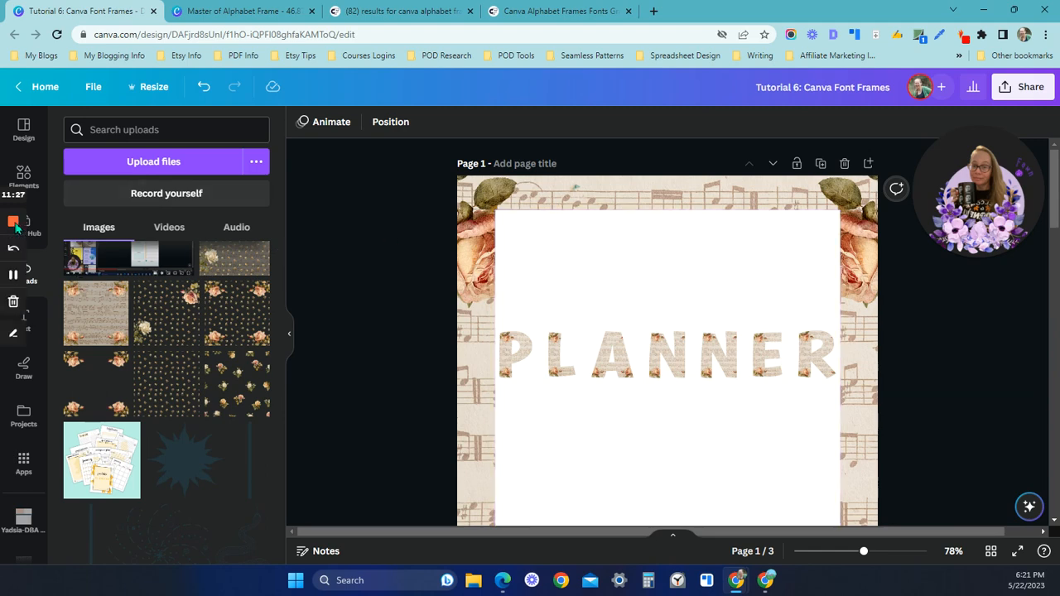